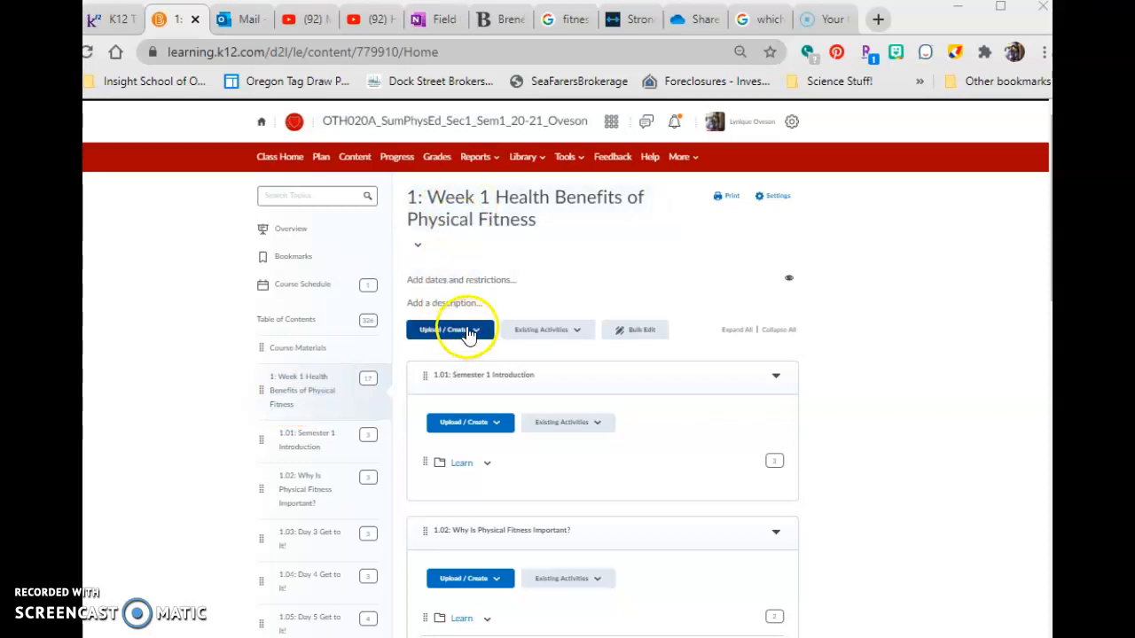
Step: Start a new assignment in the Week 1 Health Benefits of Physical Fitness module and title it "Test Assignment"
click(469, 335)
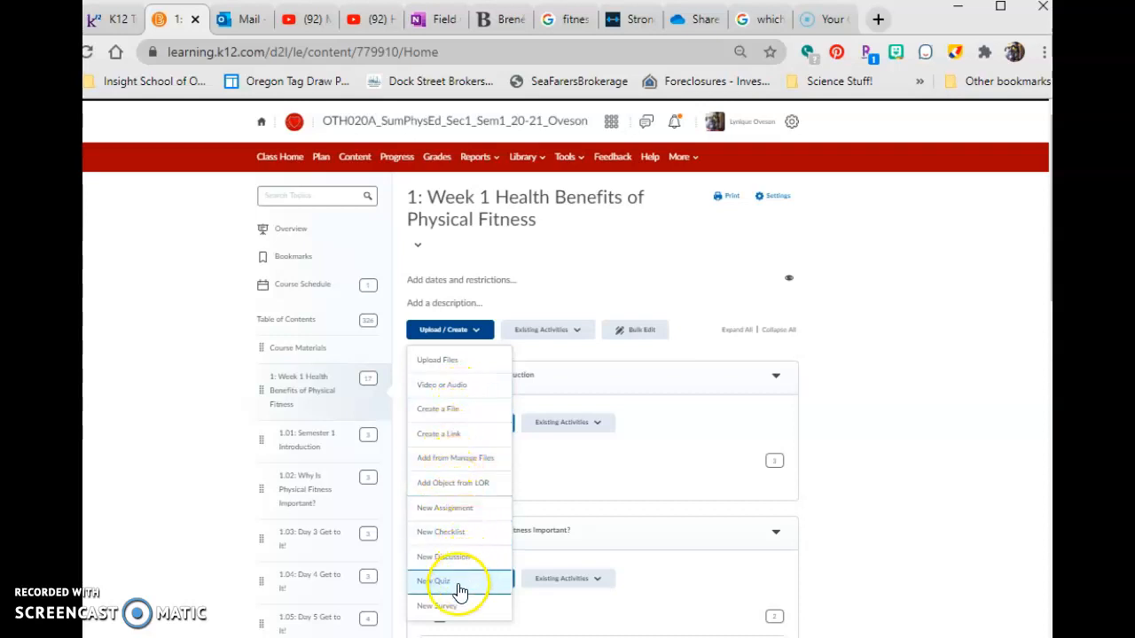
click(456, 510)
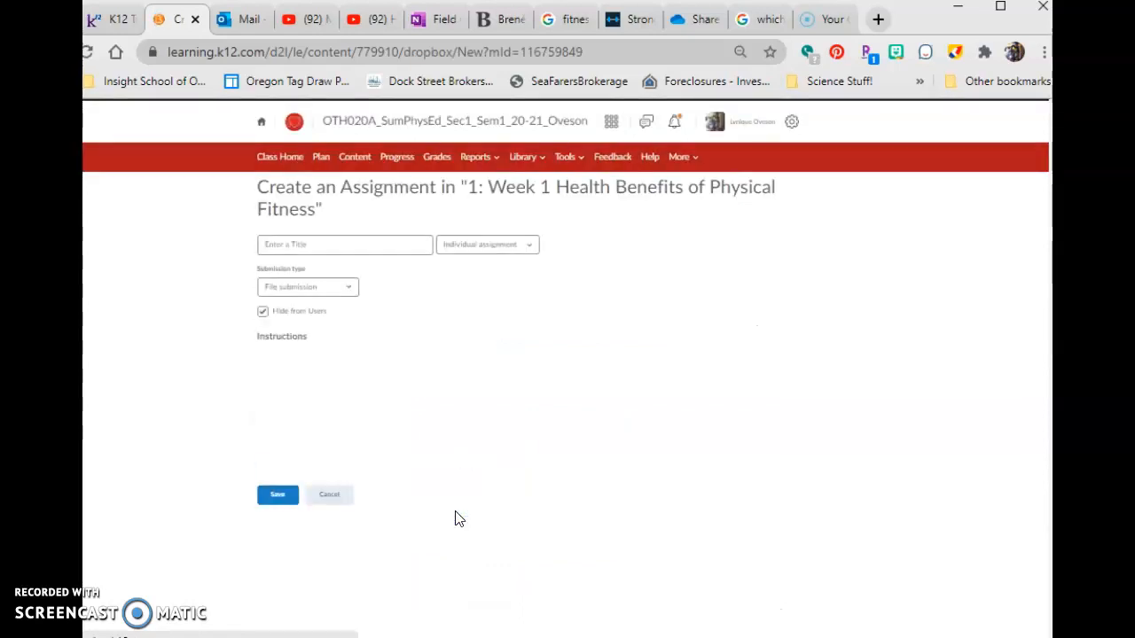
click(342, 247)
text(Test Assignment)
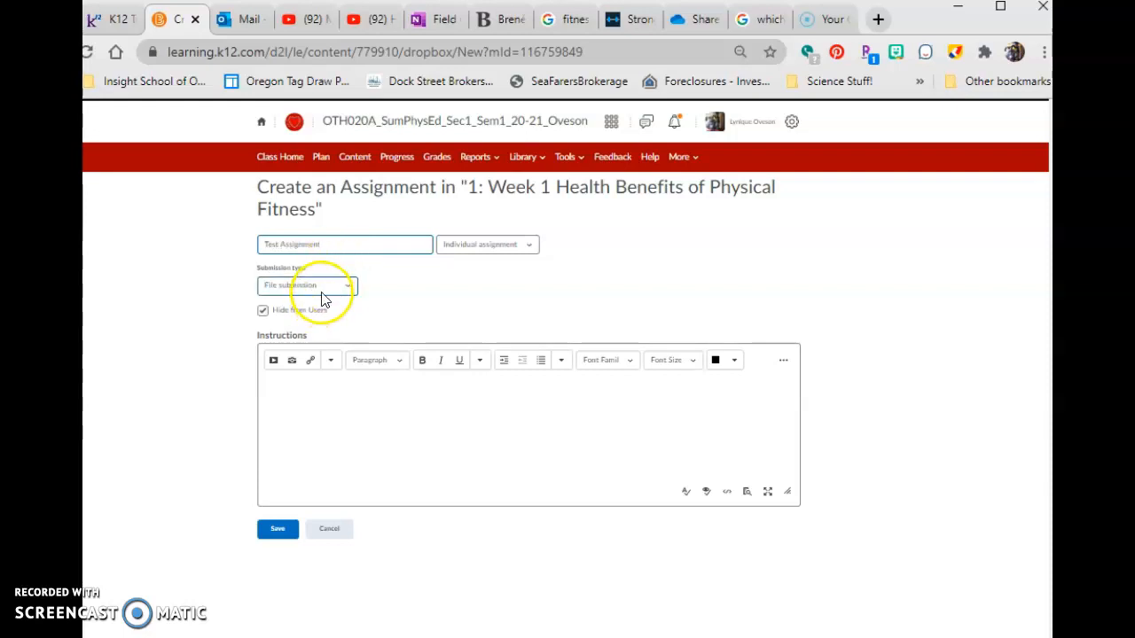
Step: Keep the submission type as File submission and make the assignment visible to users
click(330, 287)
click(330, 314)
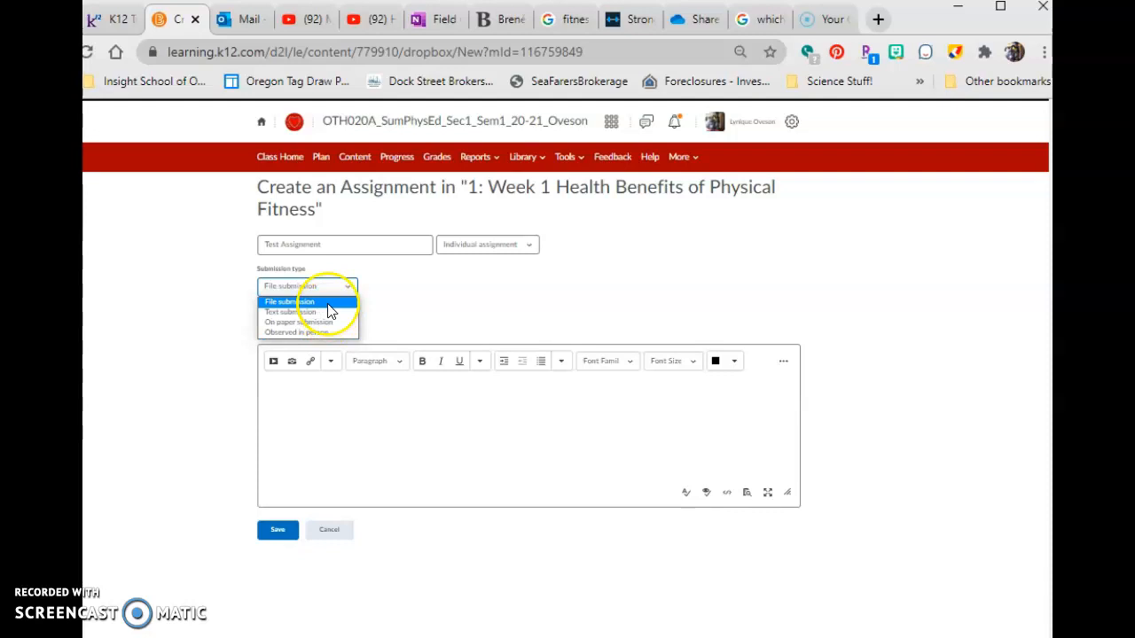
click(263, 311)
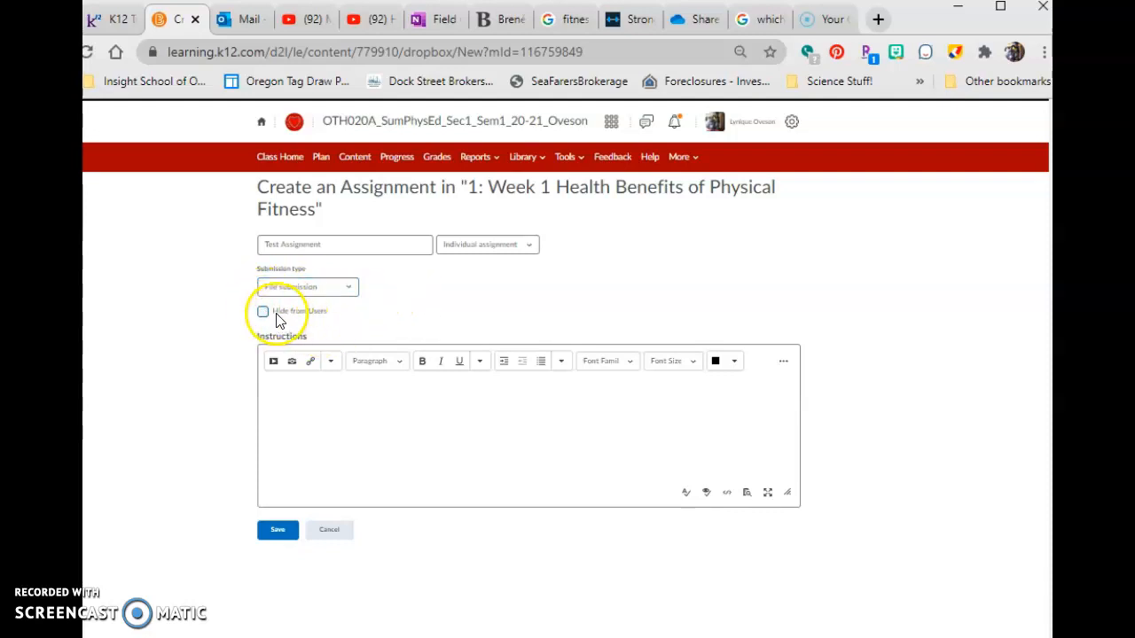
Step: Enter "Test" as the assignment instructions and save the assignment
click(294, 435)
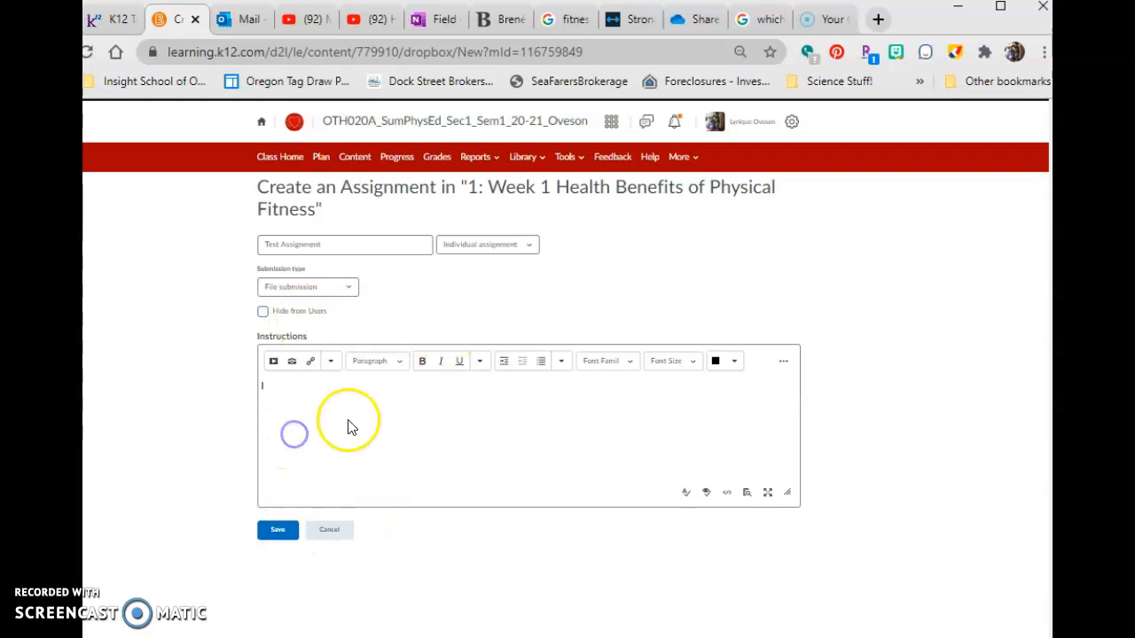
text(Test)
click(277, 530)
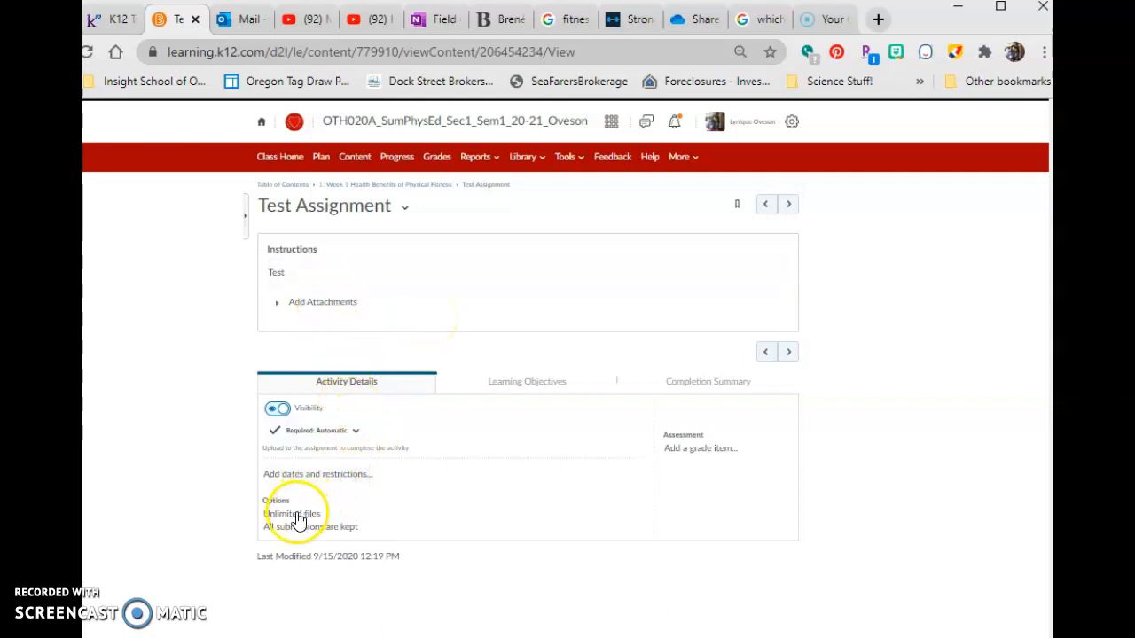
Step: Open the dates and restrictions settings of Test Assignment
click(311, 481)
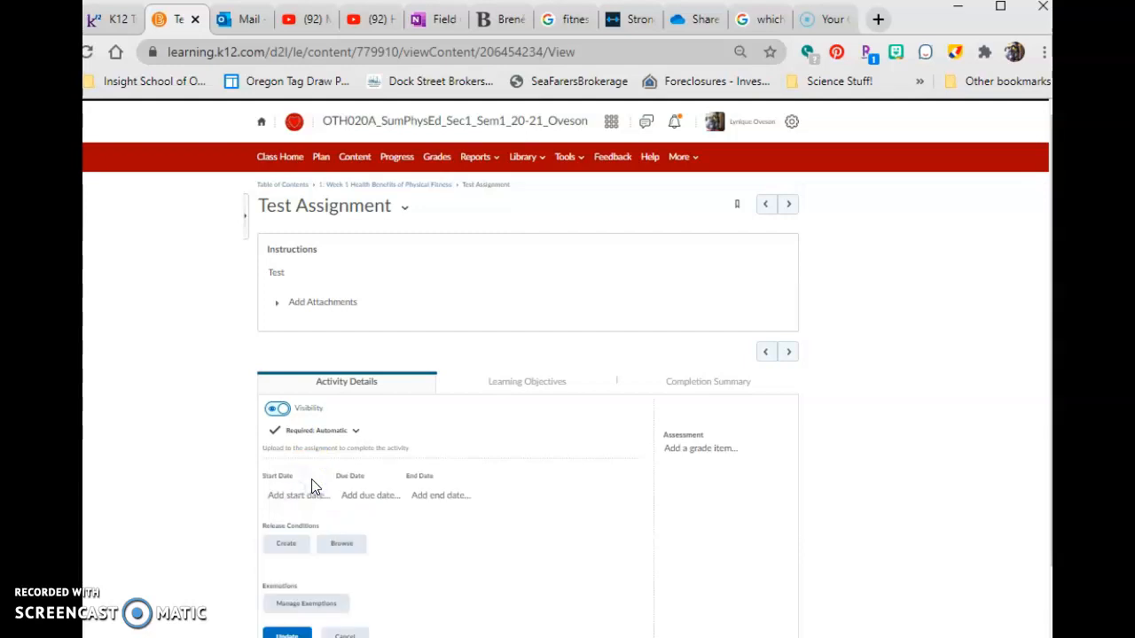
scroll(311, 486, down, 1)
click(330, 359)
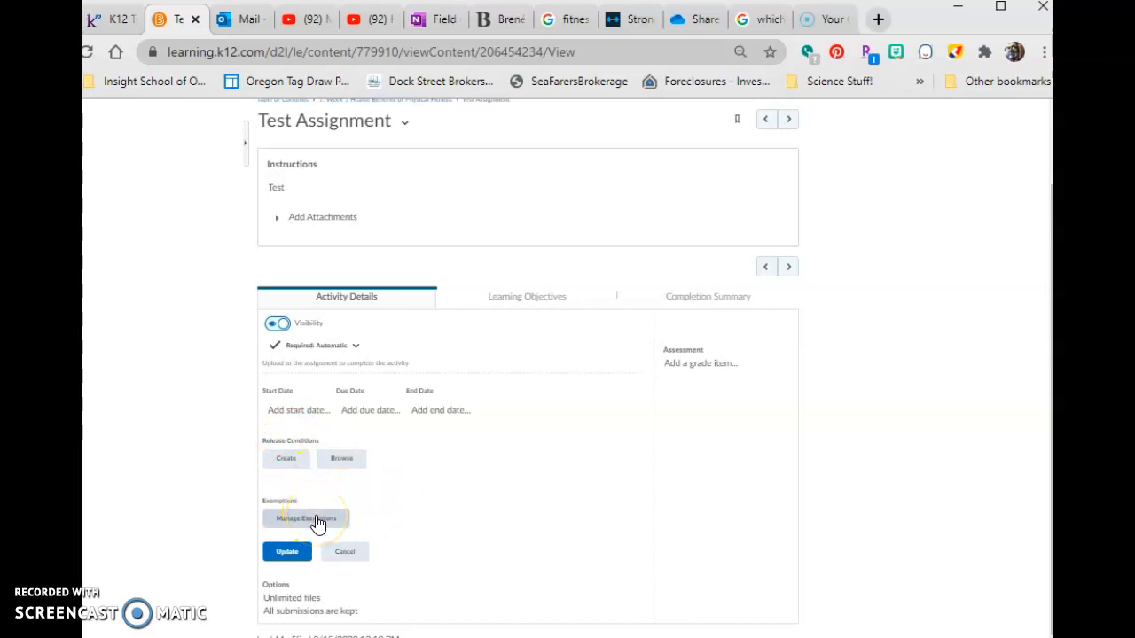
Step: Set the assignment's assessment points to 20 and look through the existing grade items without choosing one
click(692, 368)
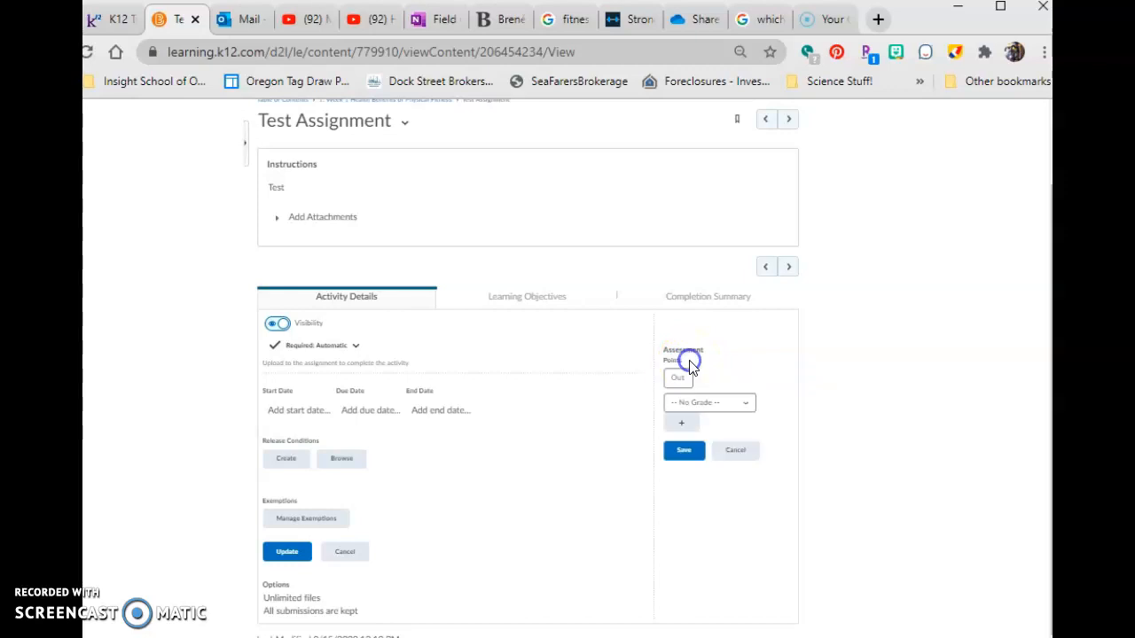
click(681, 380)
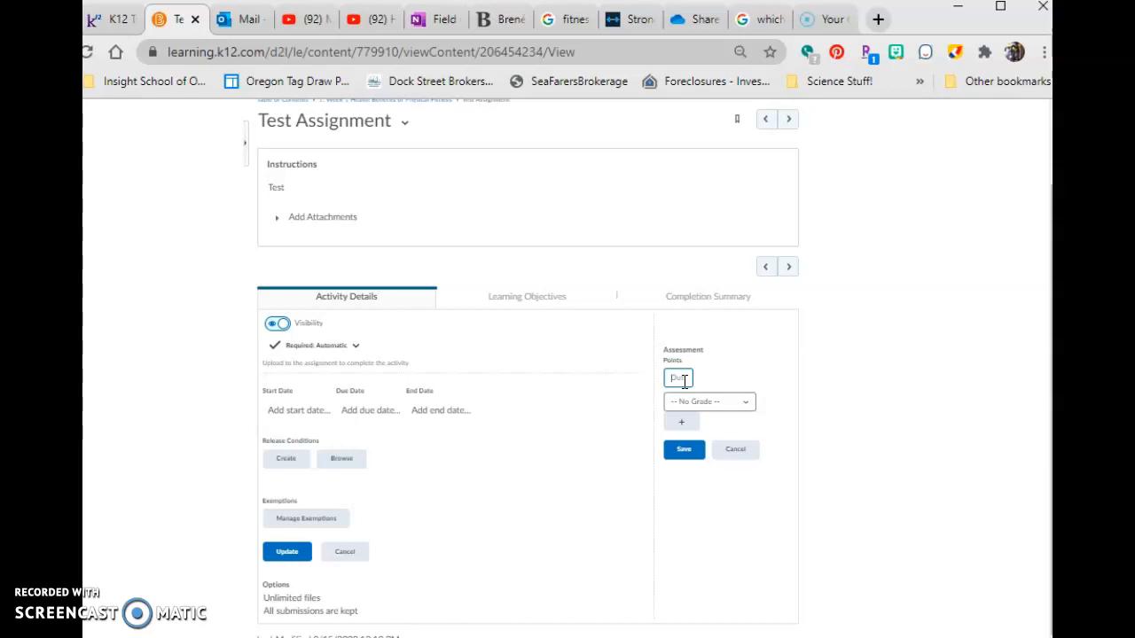
click(716, 403)
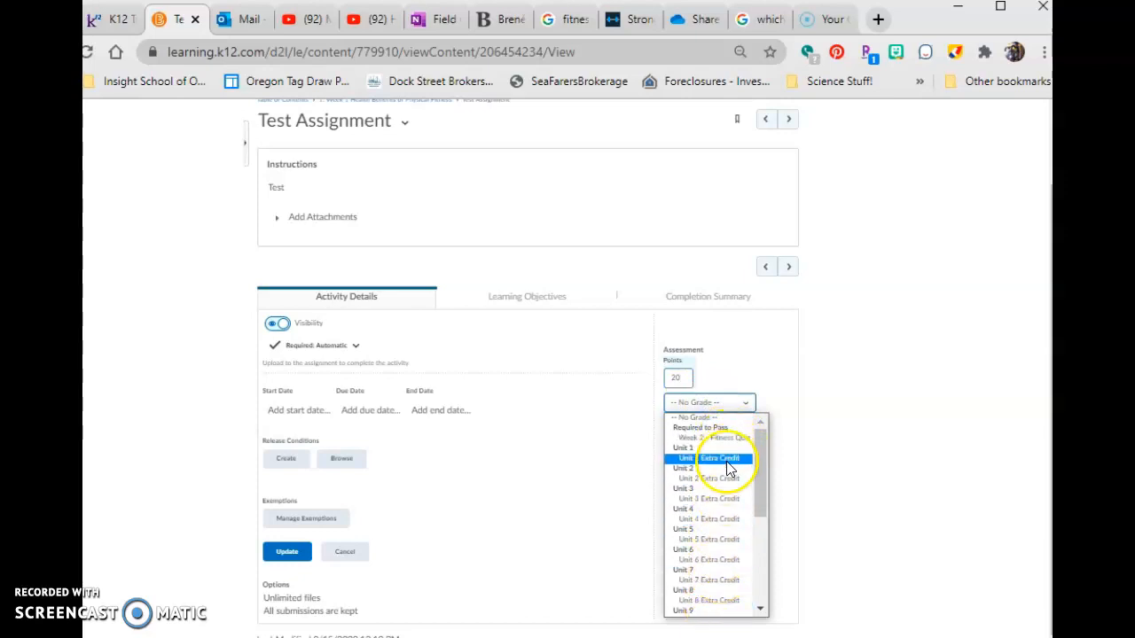
click(767, 373)
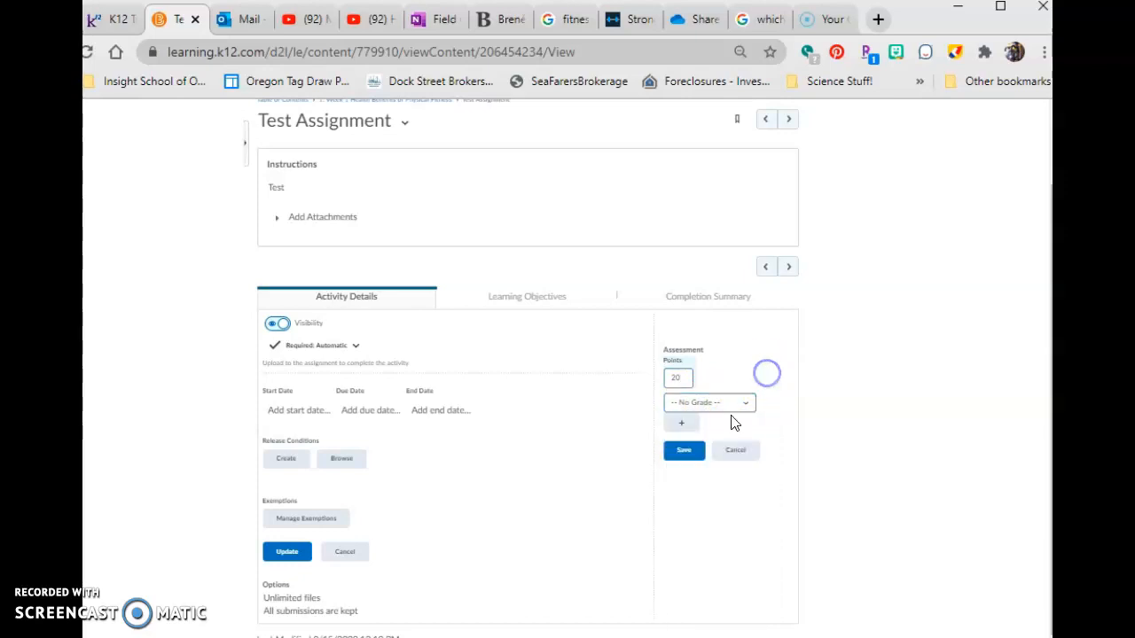
Step: Add a new numeric grade item named "Test Assignment 1" with the short name "Test Assignment"
click(677, 424)
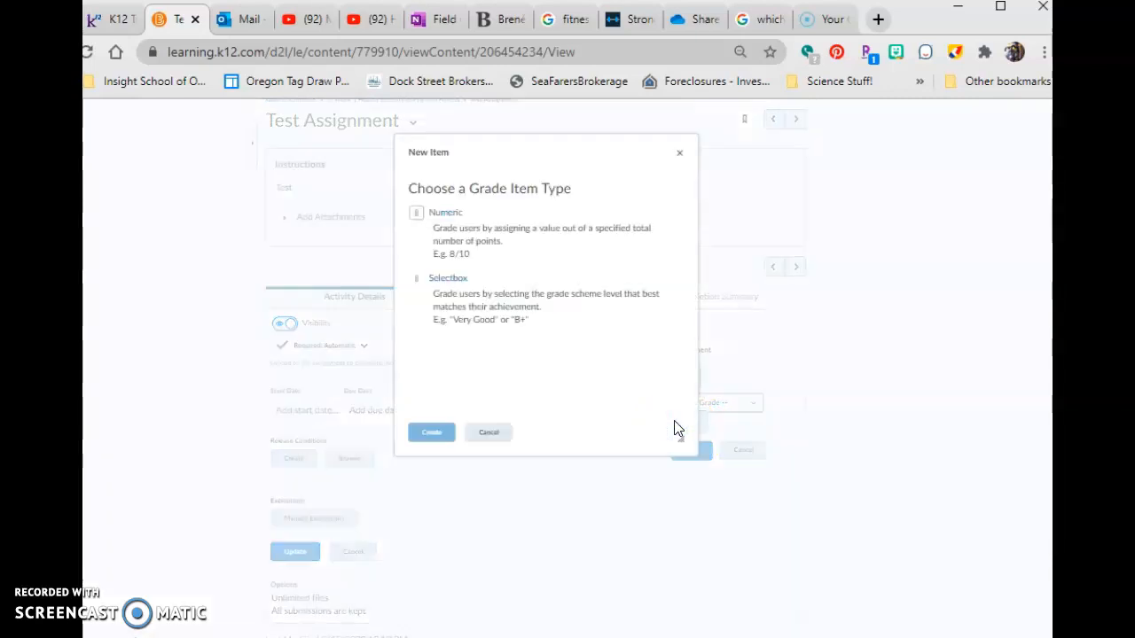
click(446, 214)
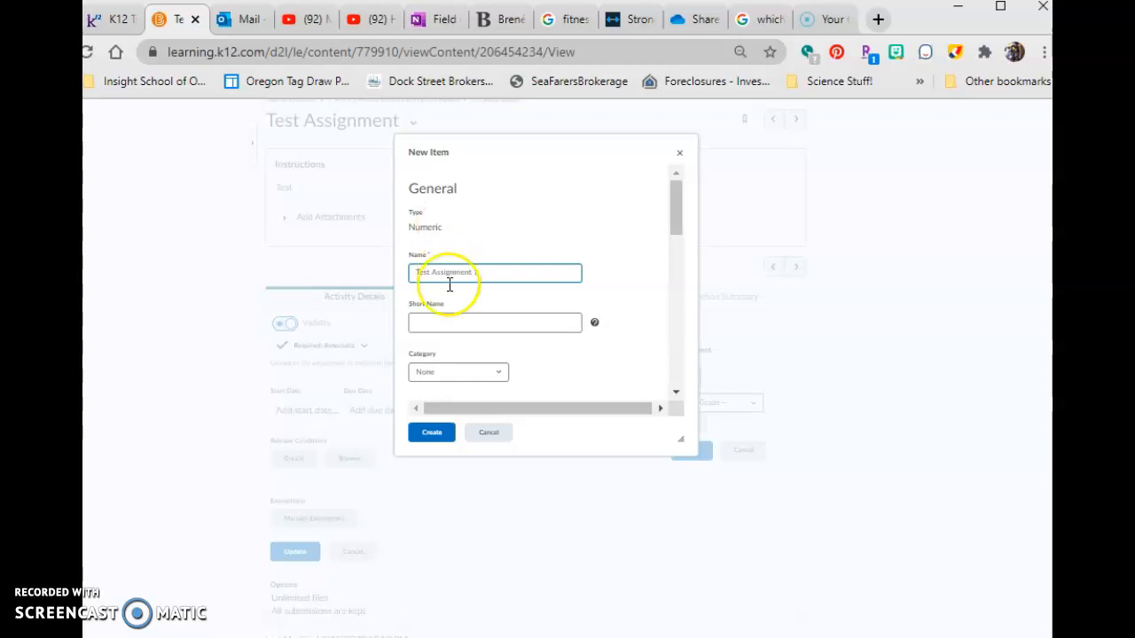
click(457, 325)
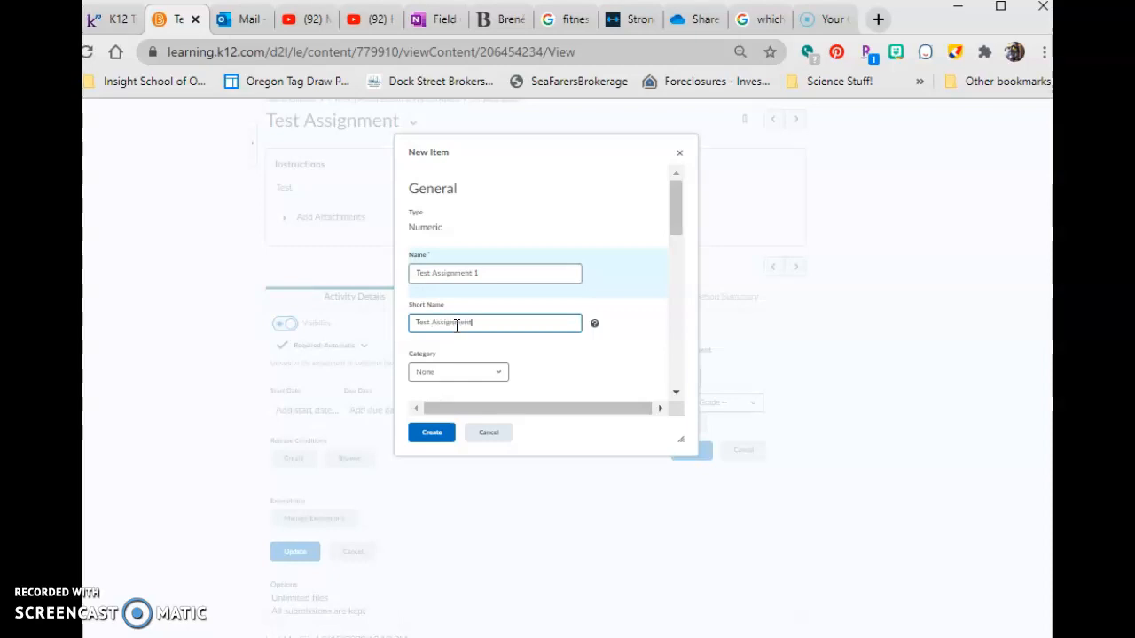
Step: Assign the grade item to the "Required for 61-100" category and set its maximum points to 20
click(483, 371)
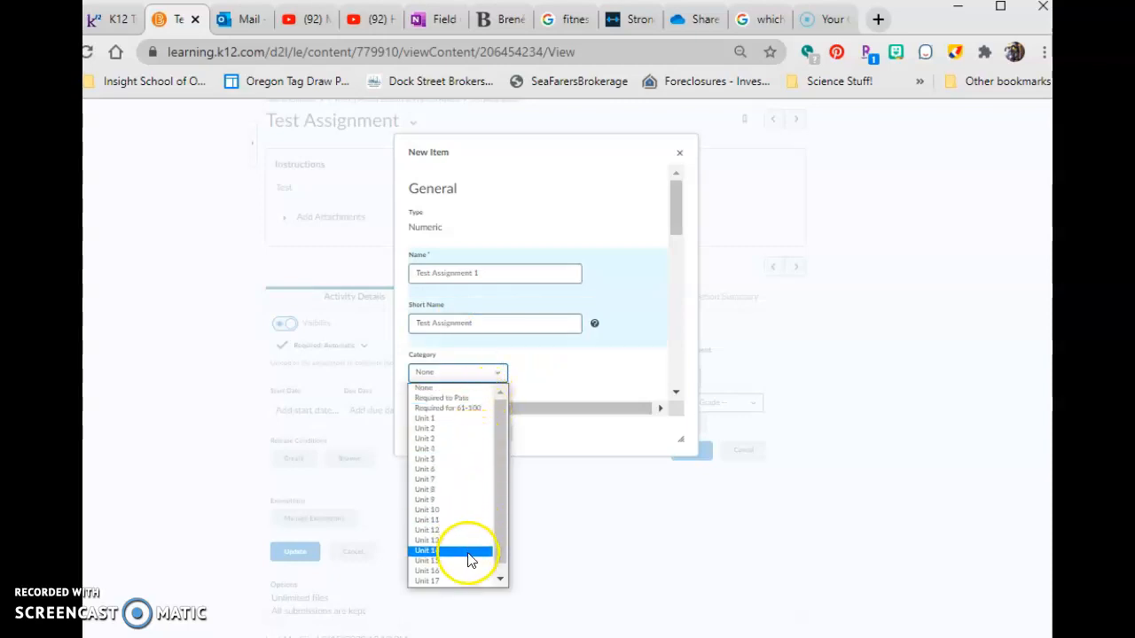
click(470, 408)
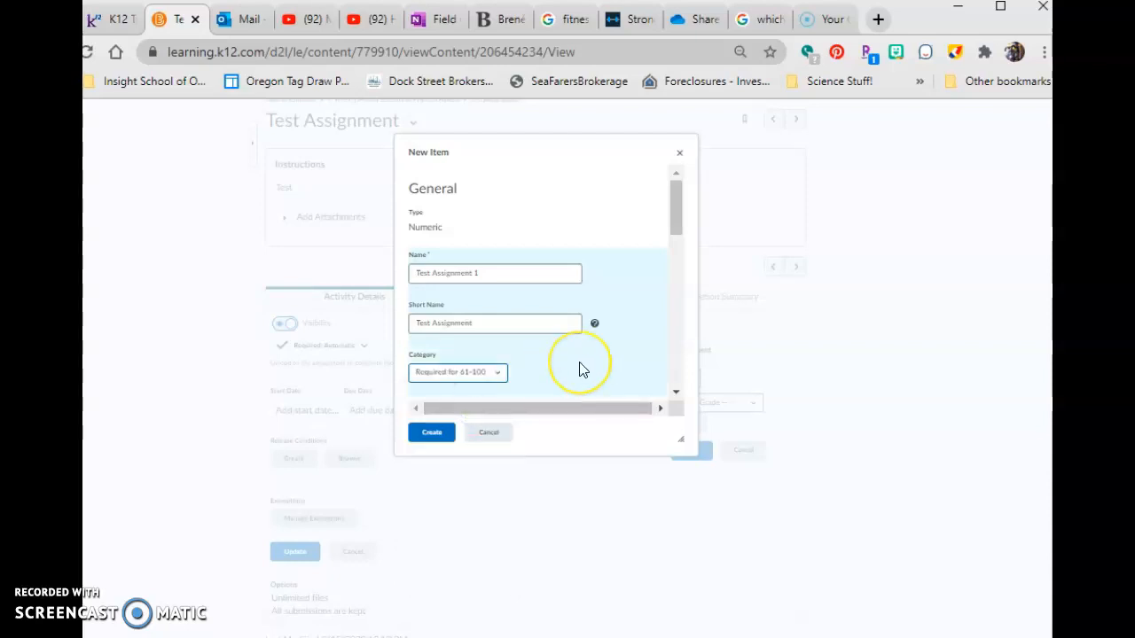
scroll(581, 368, down, 5)
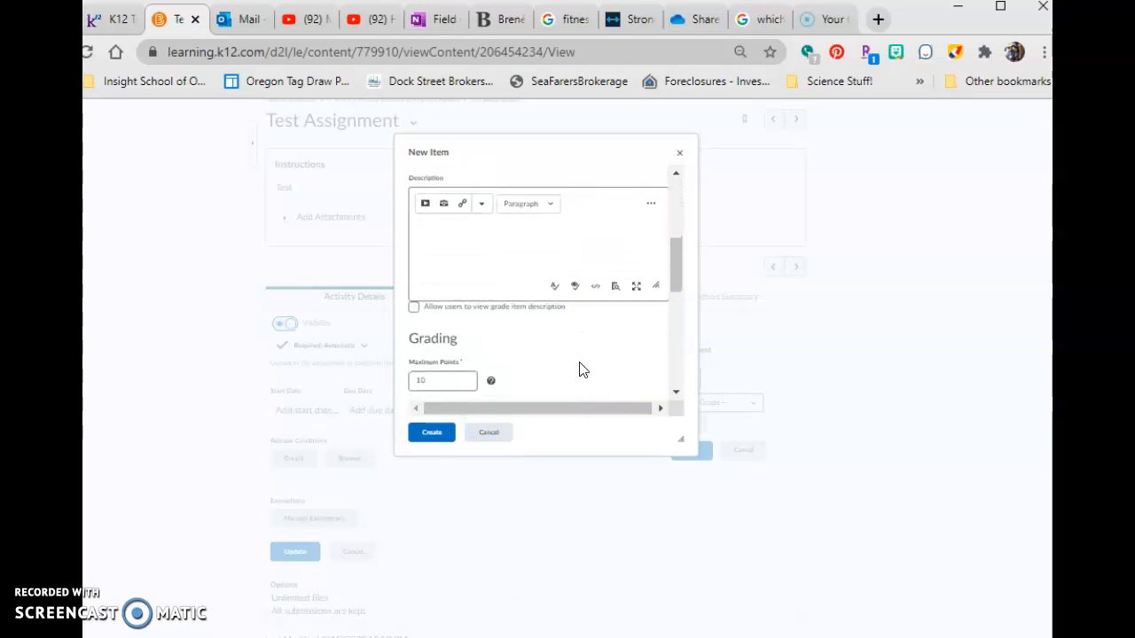
scroll(581, 362, down, 3)
click(433, 275)
key(BackSpace)
key(BackSpace)
text(20)
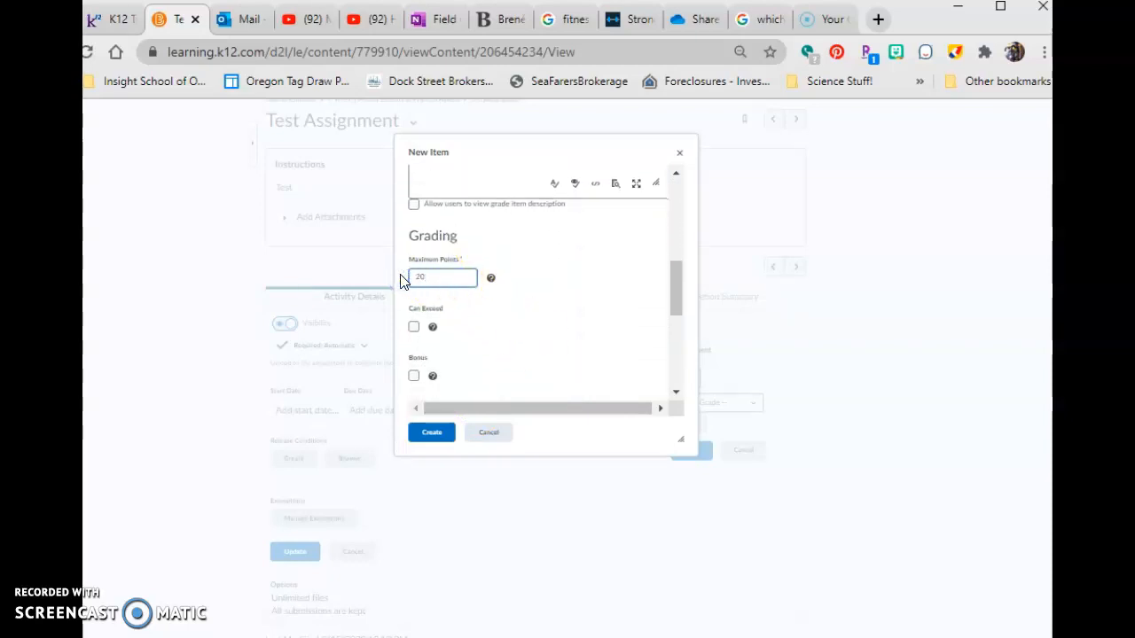
scroll(500, 337, down, 1)
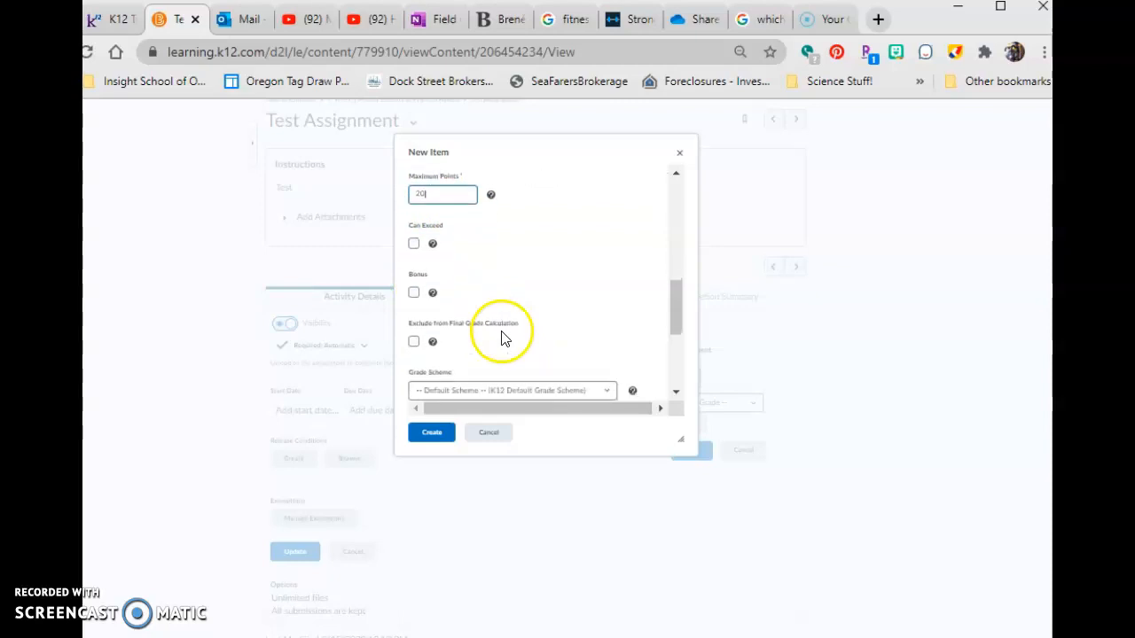
click(414, 245)
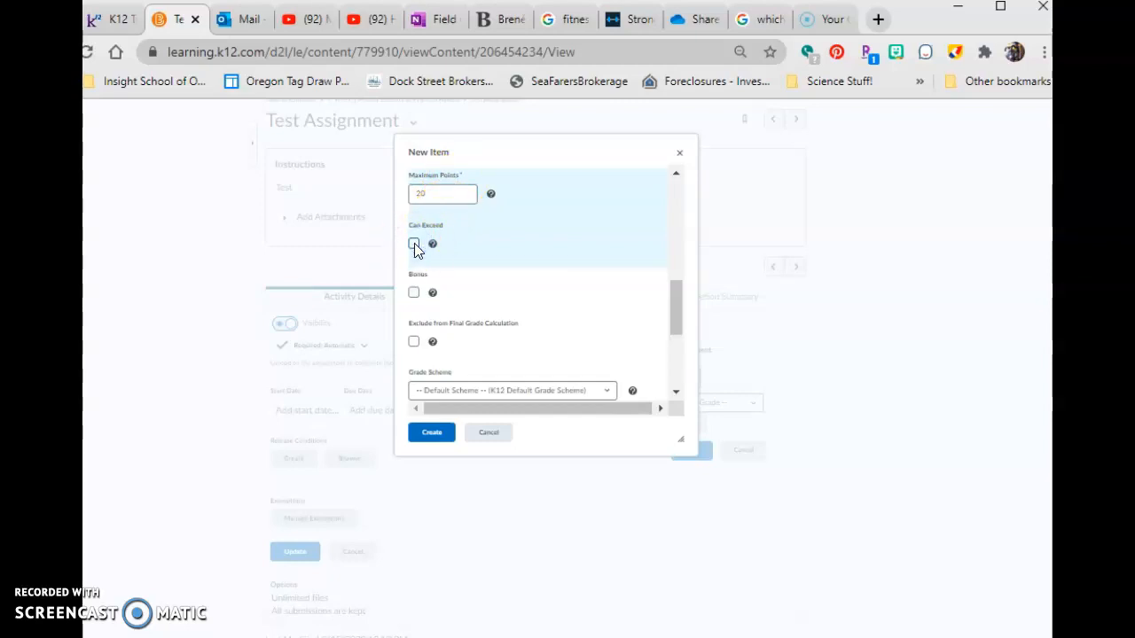
click(414, 293)
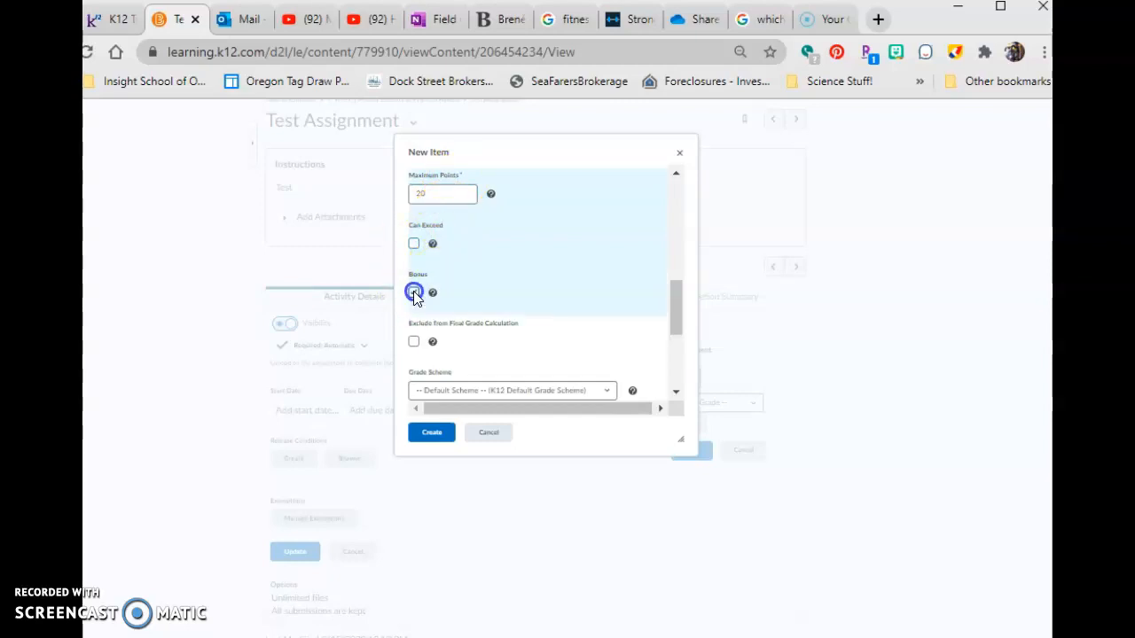
click(473, 297)
scroll(472, 297, down, 1)
click(414, 243)
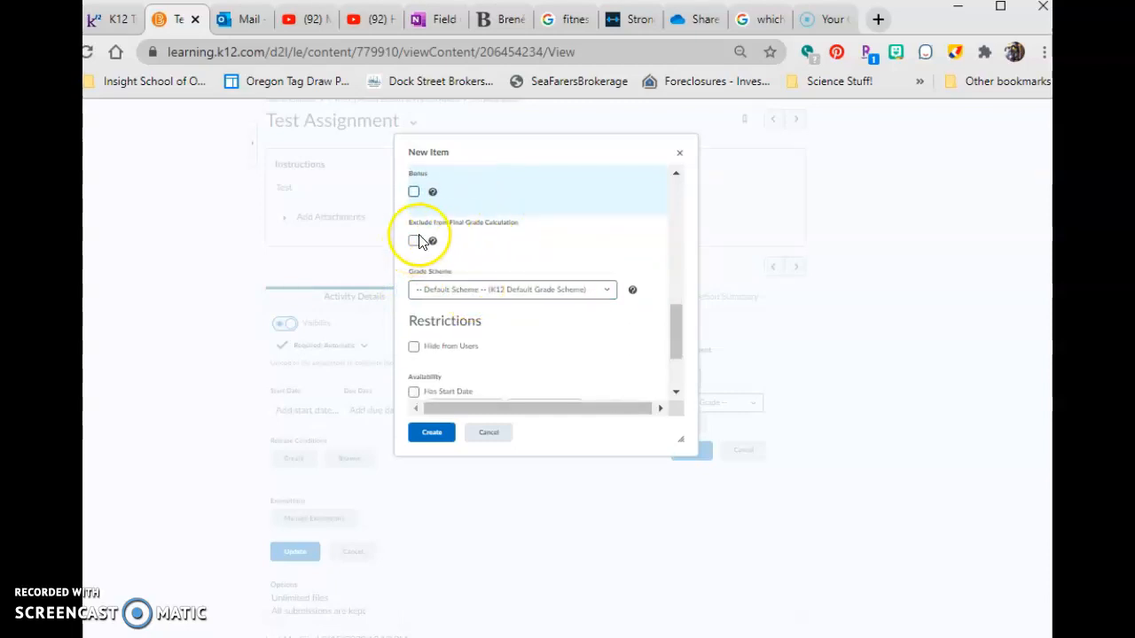
Step: Set the grade item's scheme to "ISORPH MS&HS Grade Scheme"
click(499, 289)
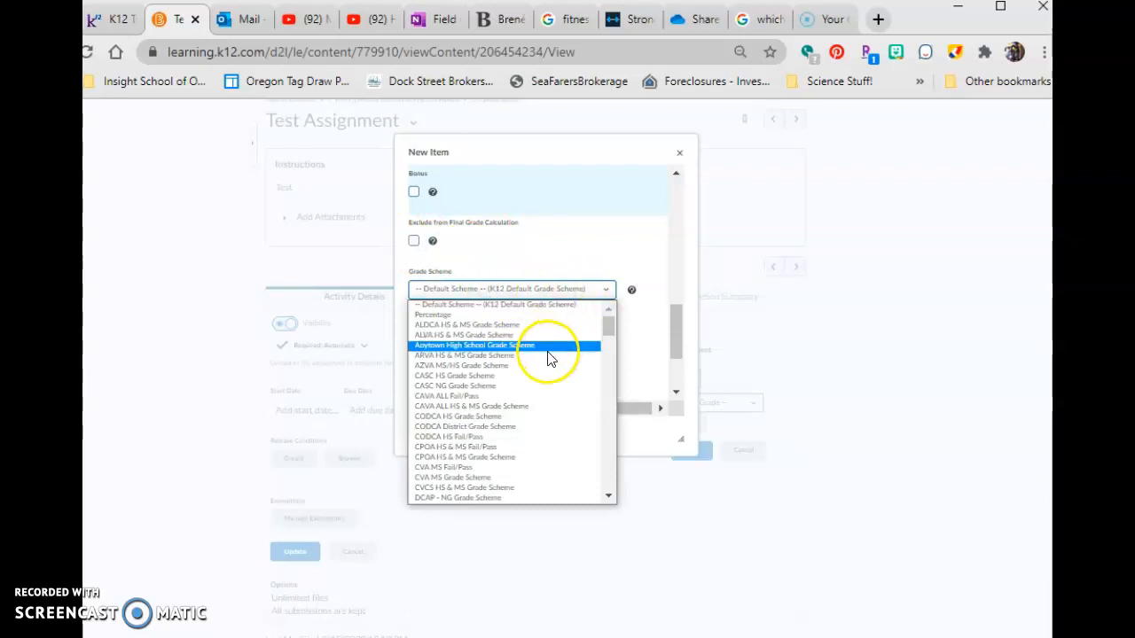
drag(607, 329, 608, 390)
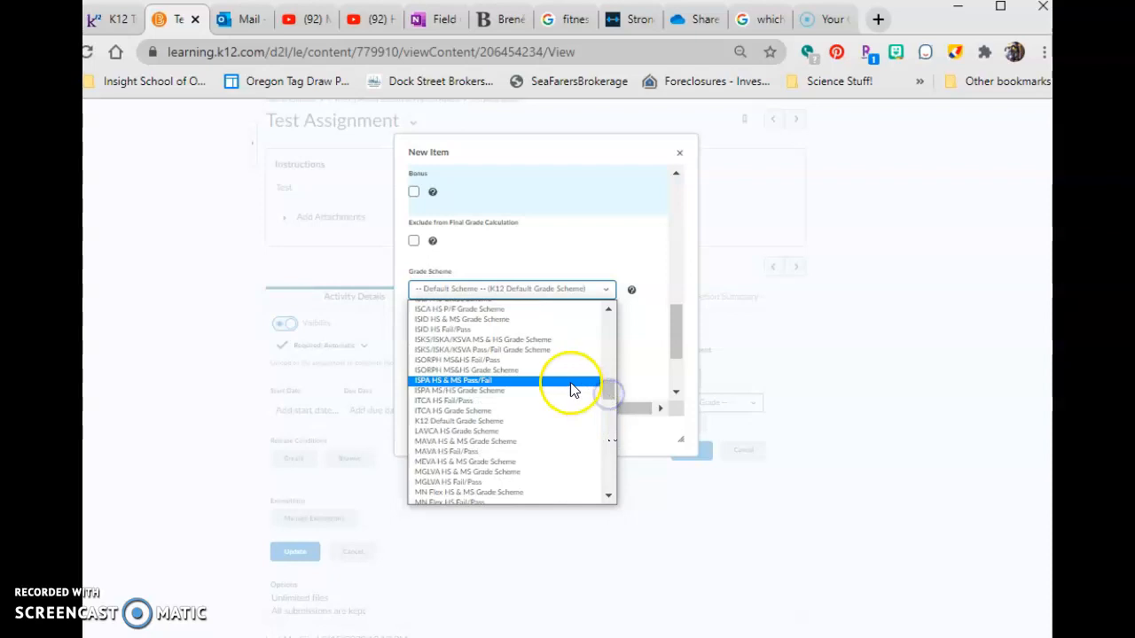
click(506, 370)
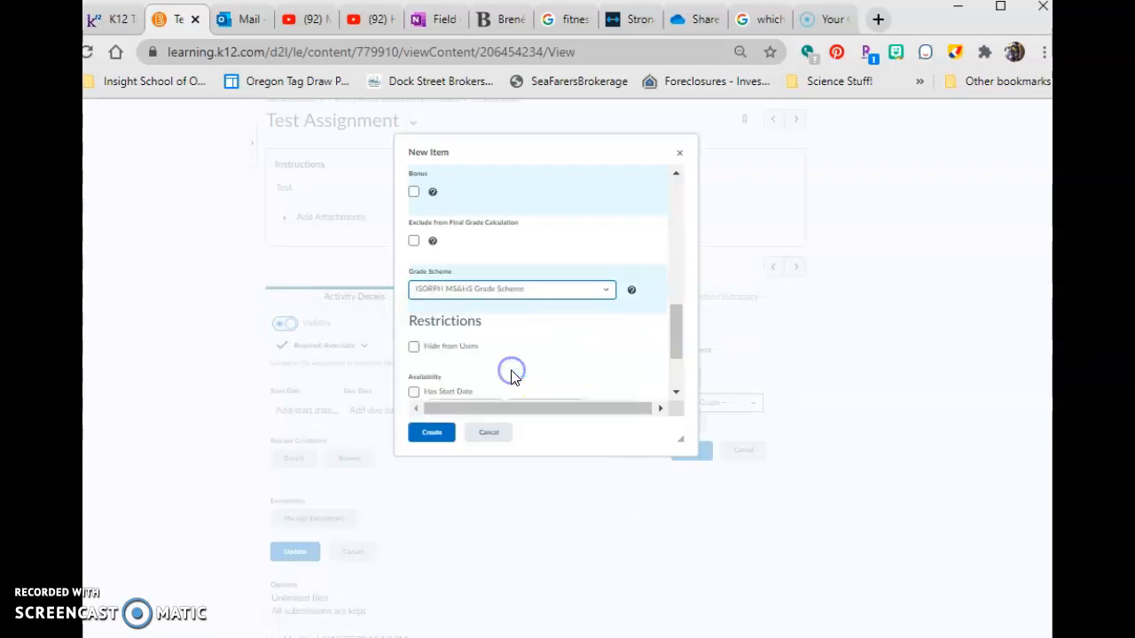
Step: Enable the grade item's end date of 9/22/2020 with calendar display, and create the item
scroll(549, 363, down, 1)
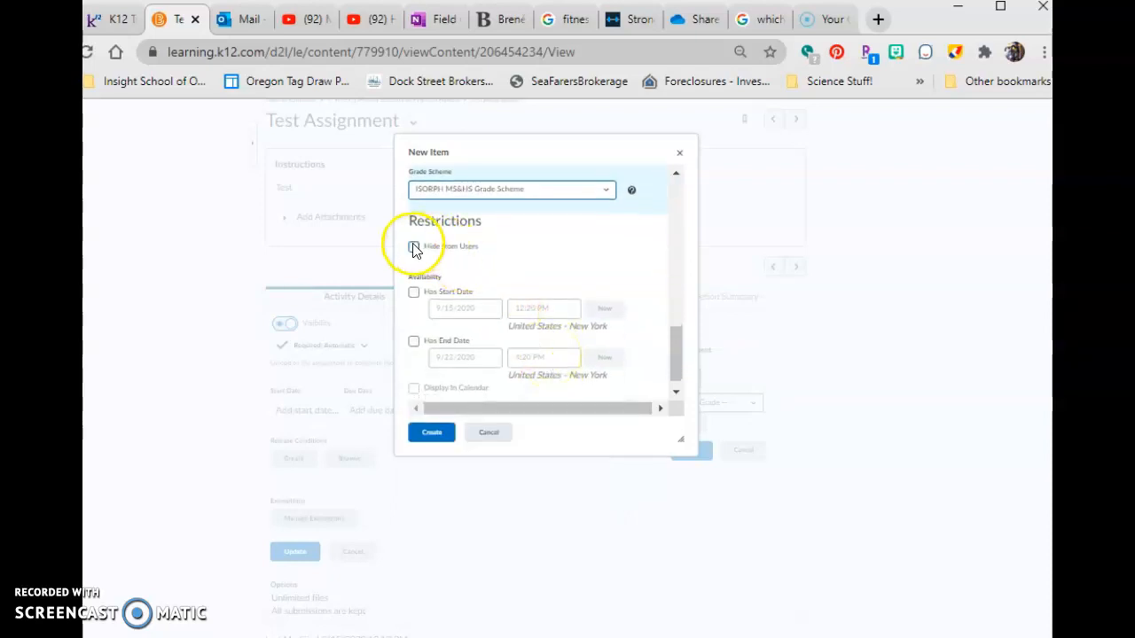
scroll(413, 304, down, 1)
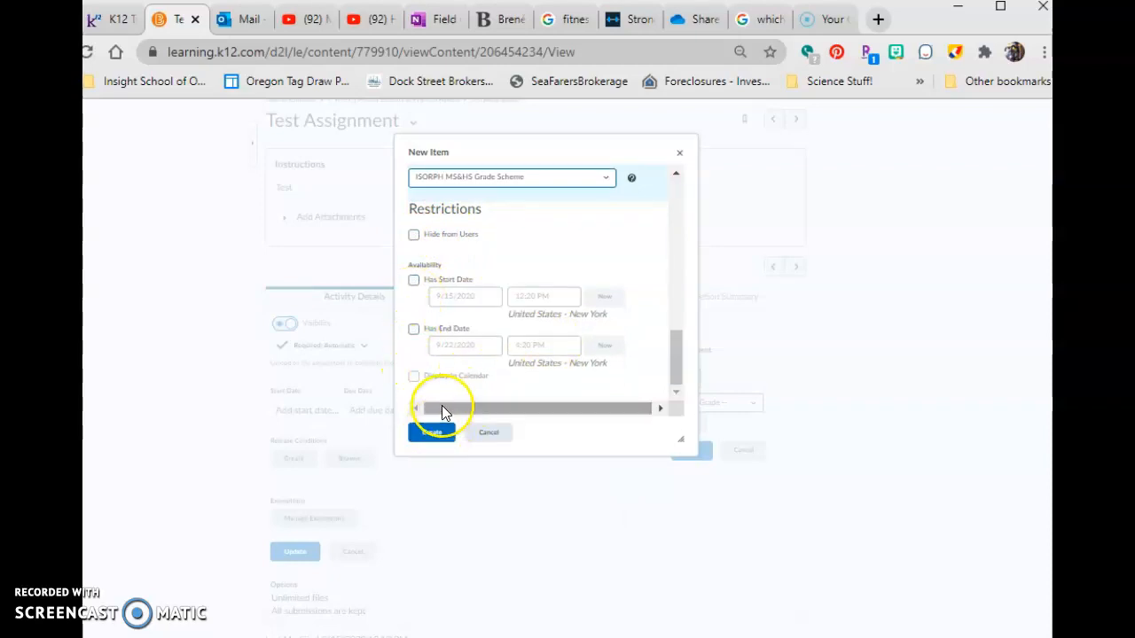
click(413, 377)
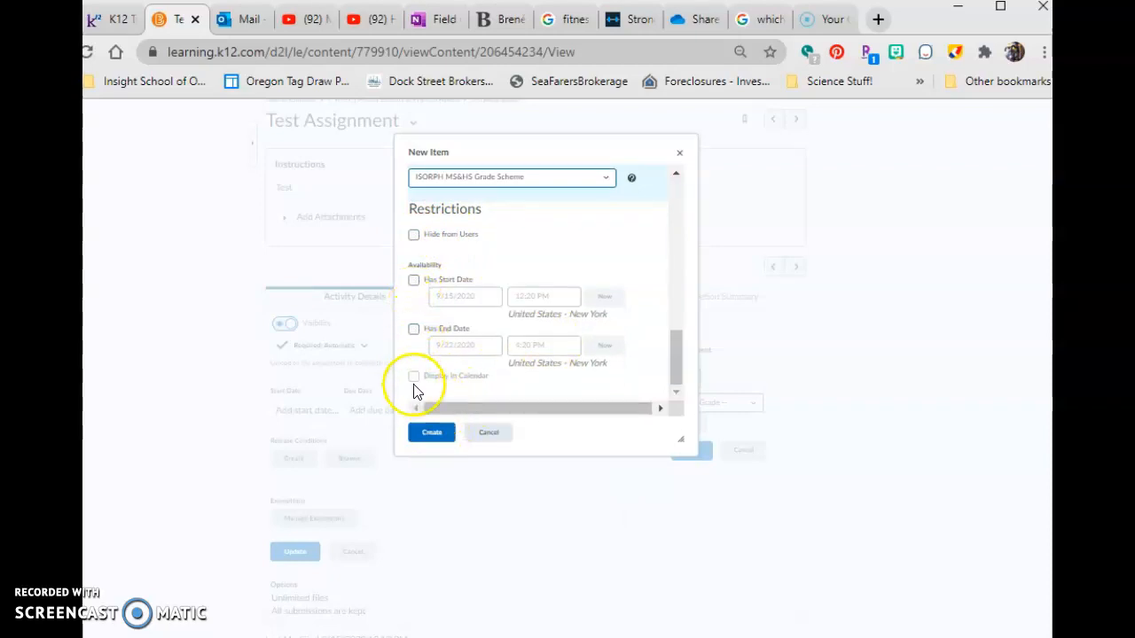
click(414, 330)
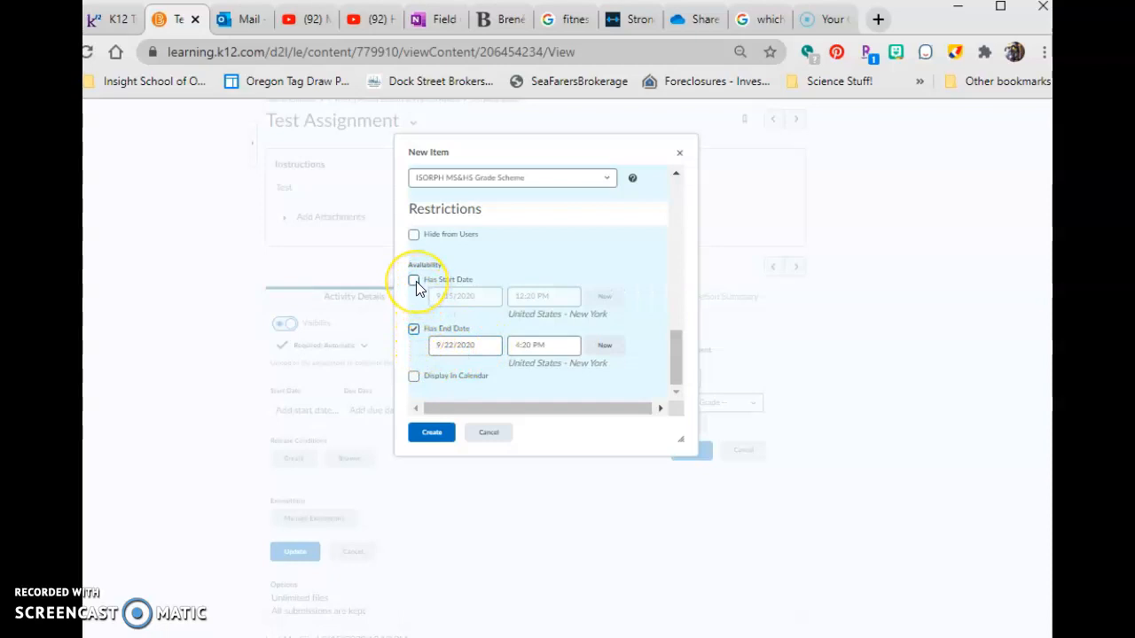
click(414, 380)
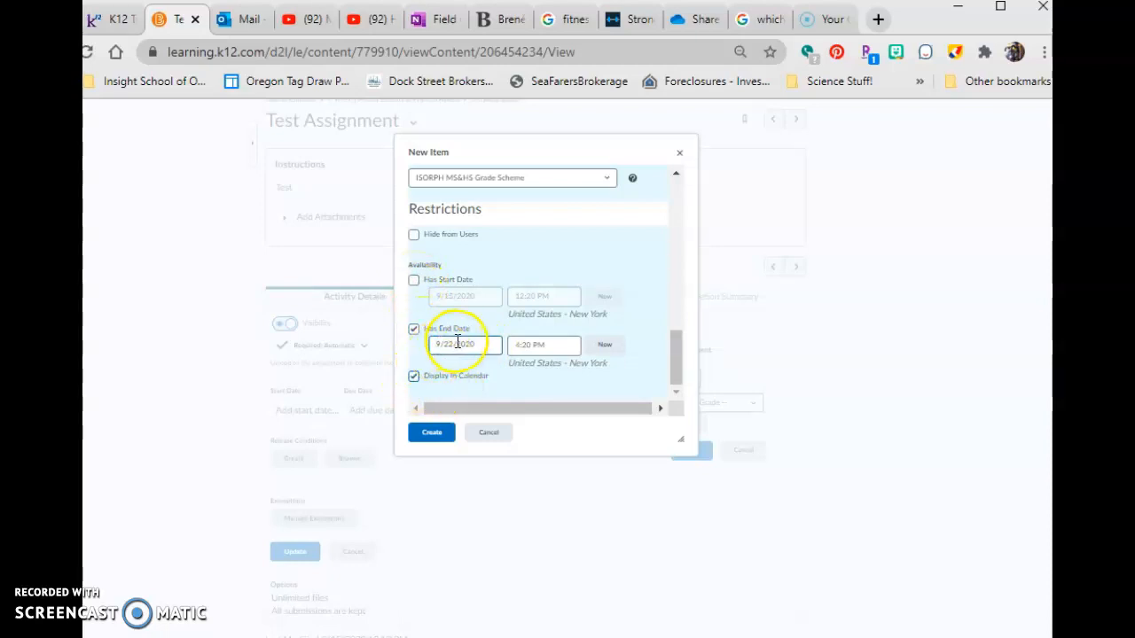
click(435, 432)
click(414, 376)
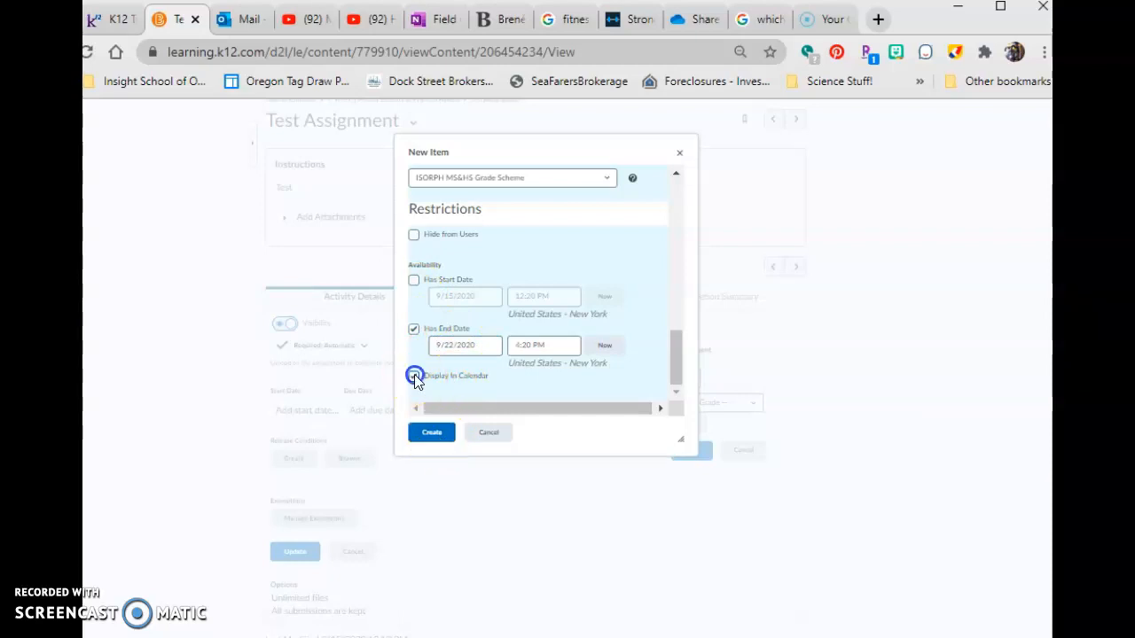
click(414, 376)
click(431, 432)
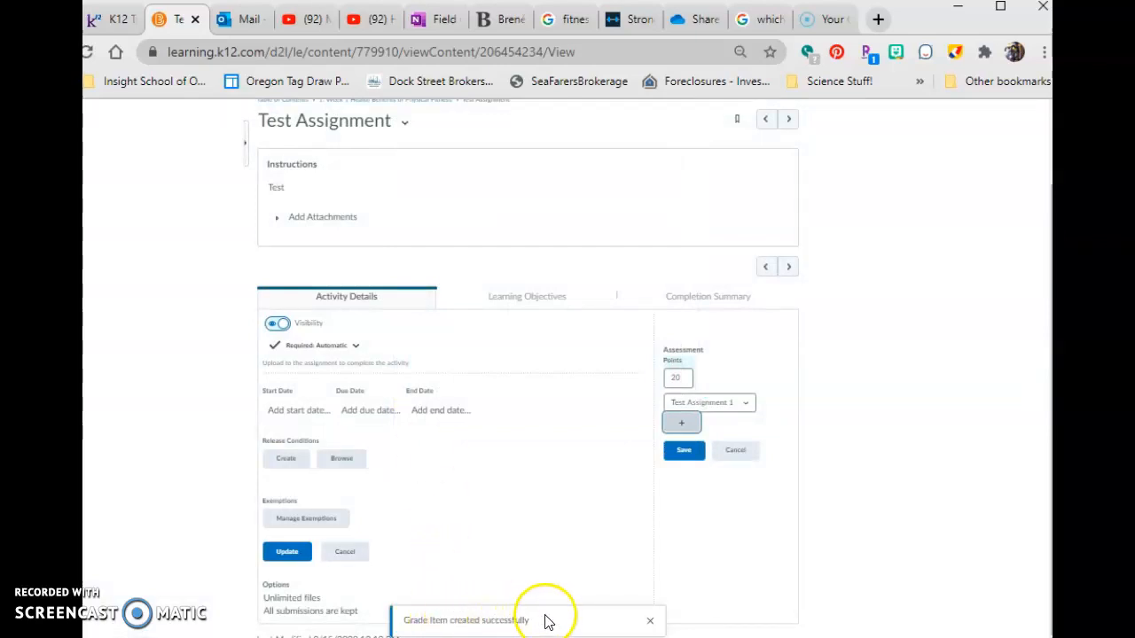
Step: Open the course's Grades area
scroll(545, 621, up, 1)
click(438, 160)
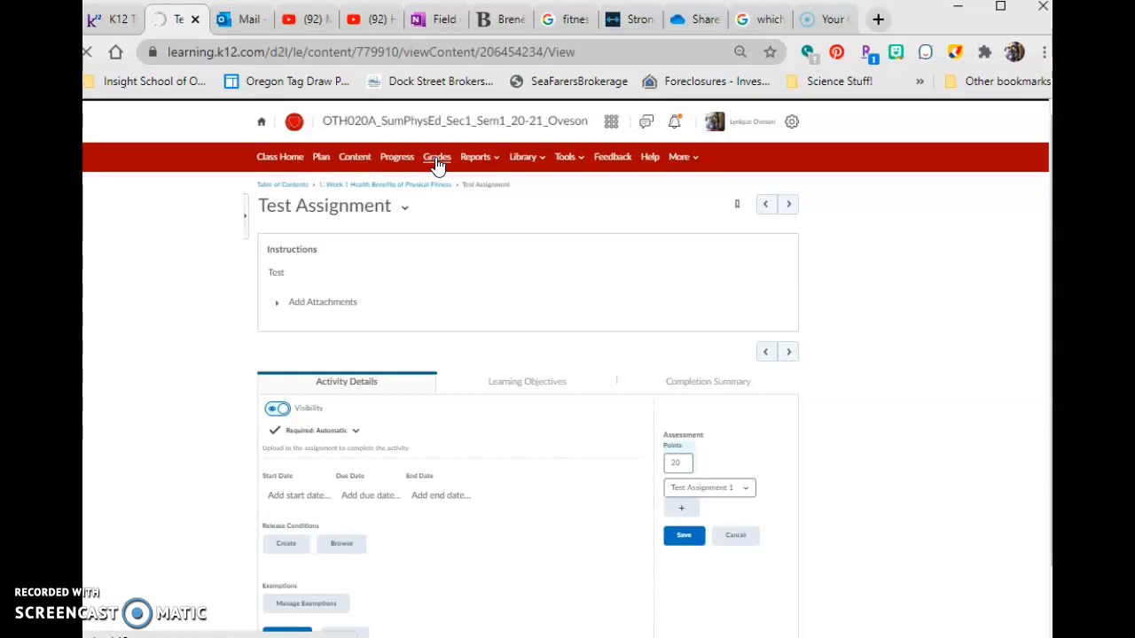
Step: Examine the gradebook's columns across all categories to locate the test assignment
click(463, 247)
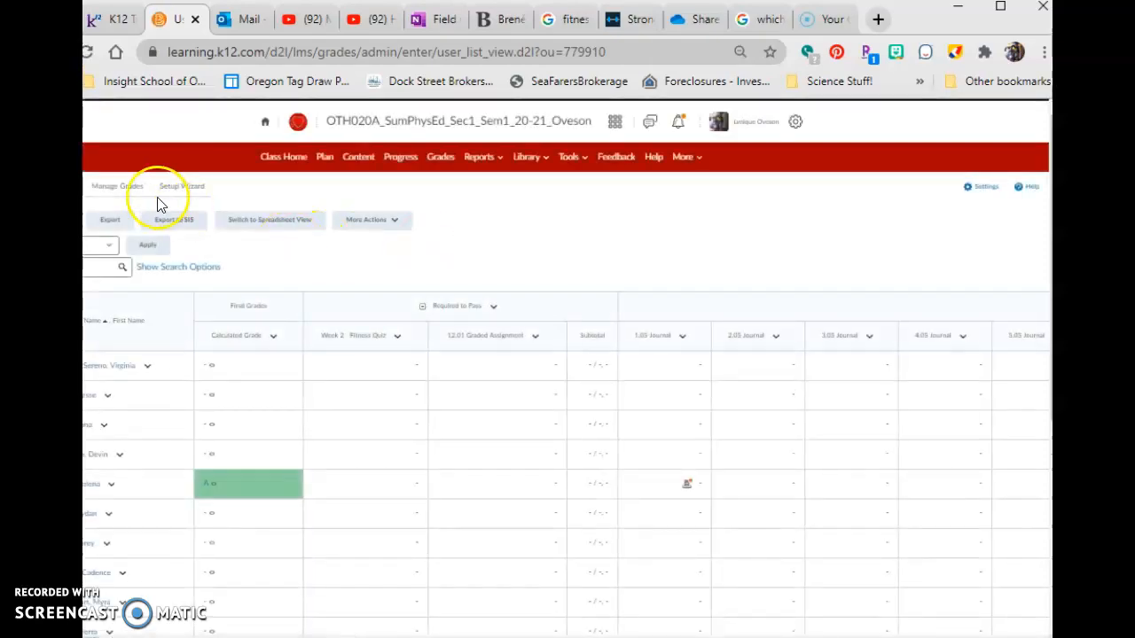
scroll(434, 295, right, 4)
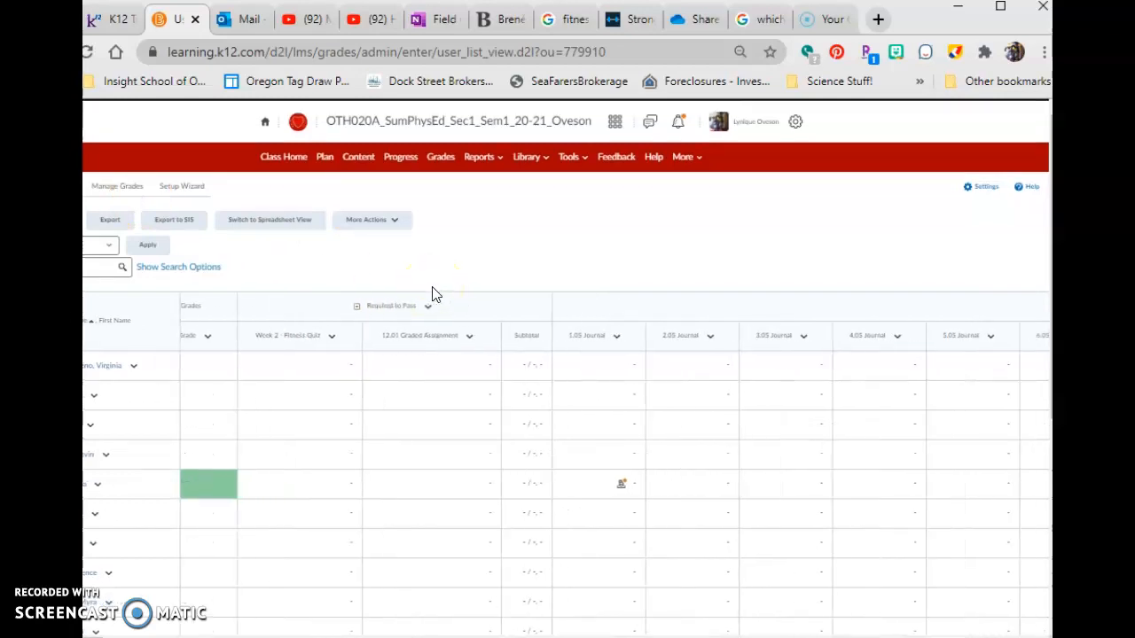
scroll(435, 295, right, 5)
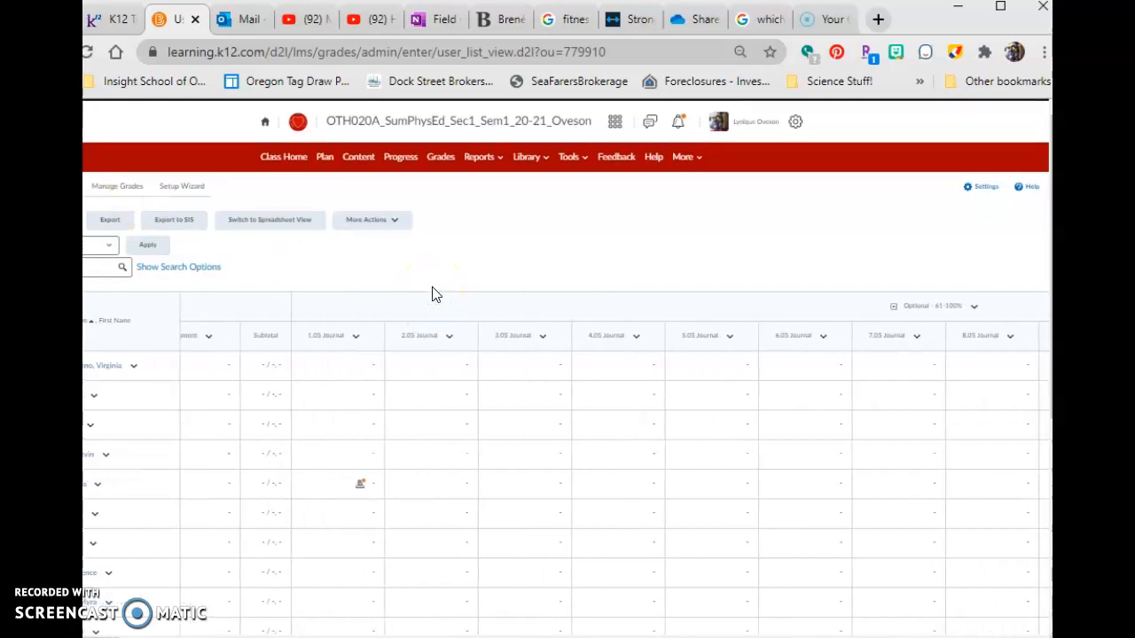
scroll(434, 294, right, 3)
click(433, 312)
scroll(597, 370, right, 5)
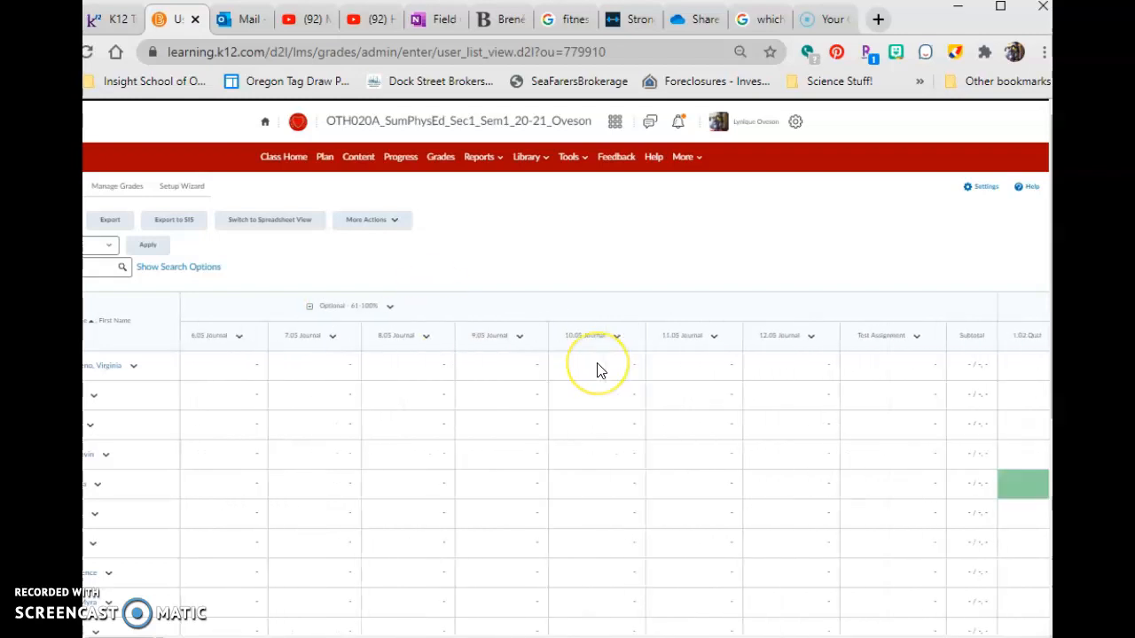
scroll(598, 370, left, 3)
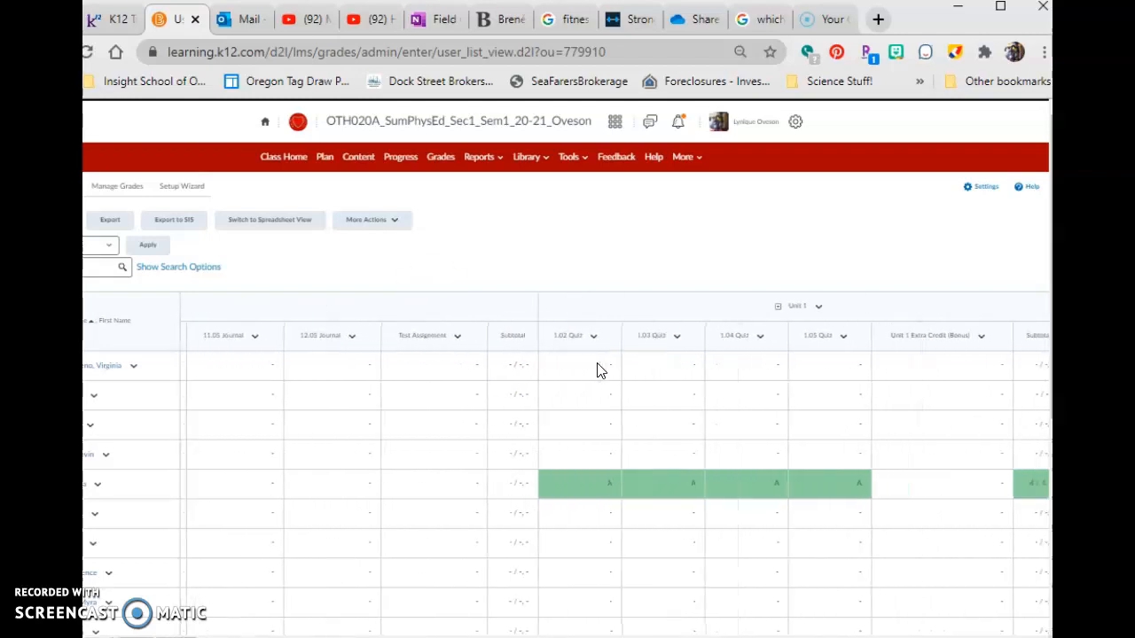
scroll(597, 370, left, 5)
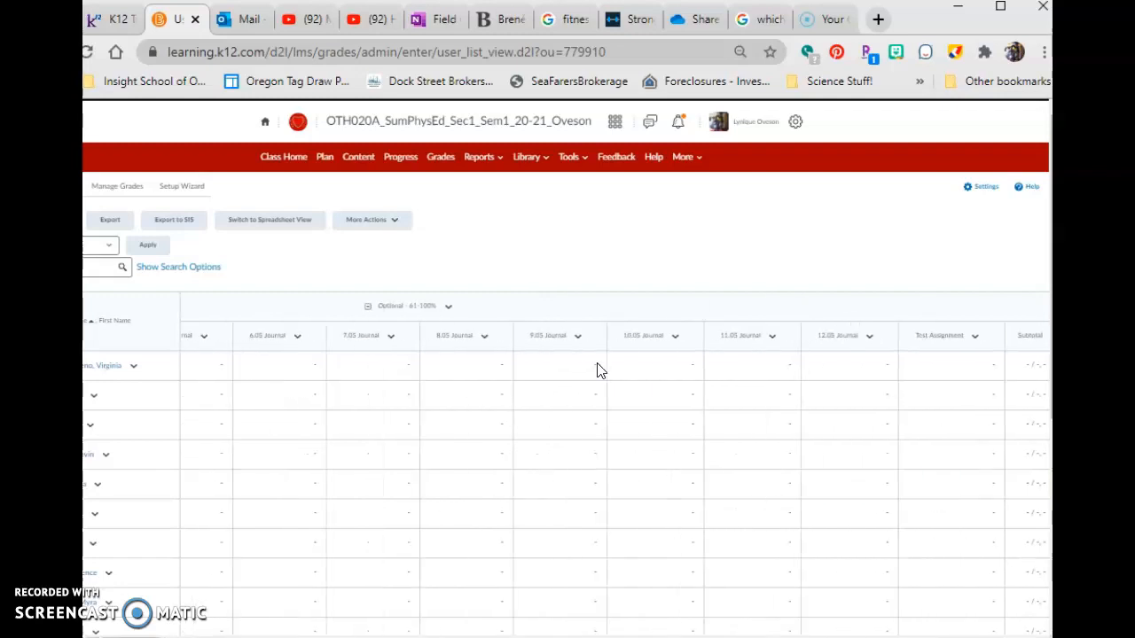
scroll(598, 370, left, 4)
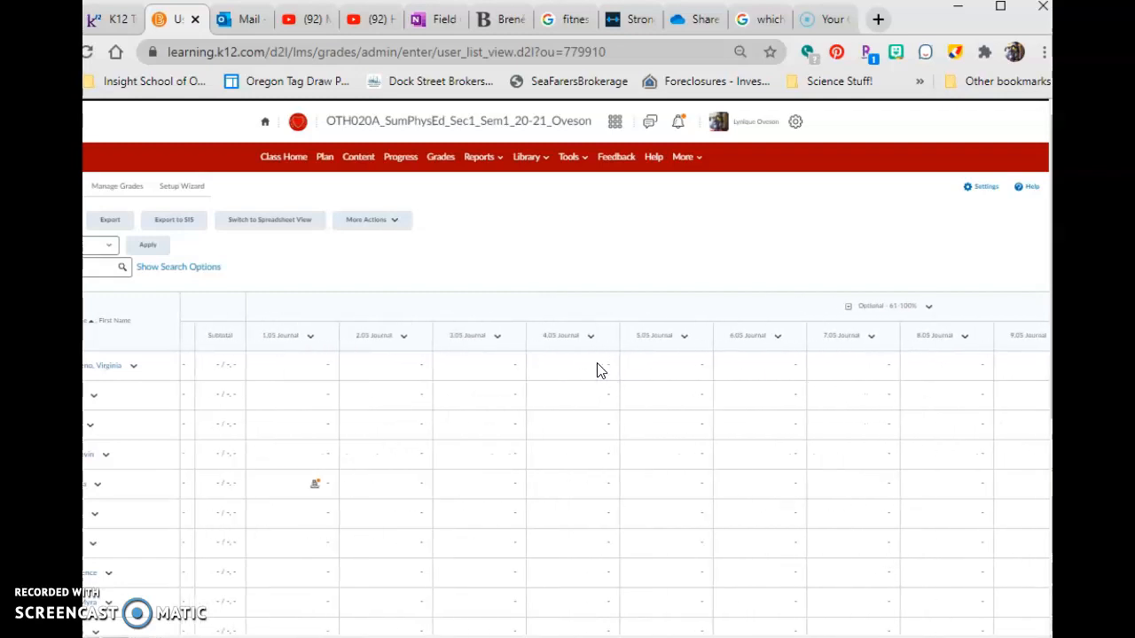
scroll(598, 370, left, 2)
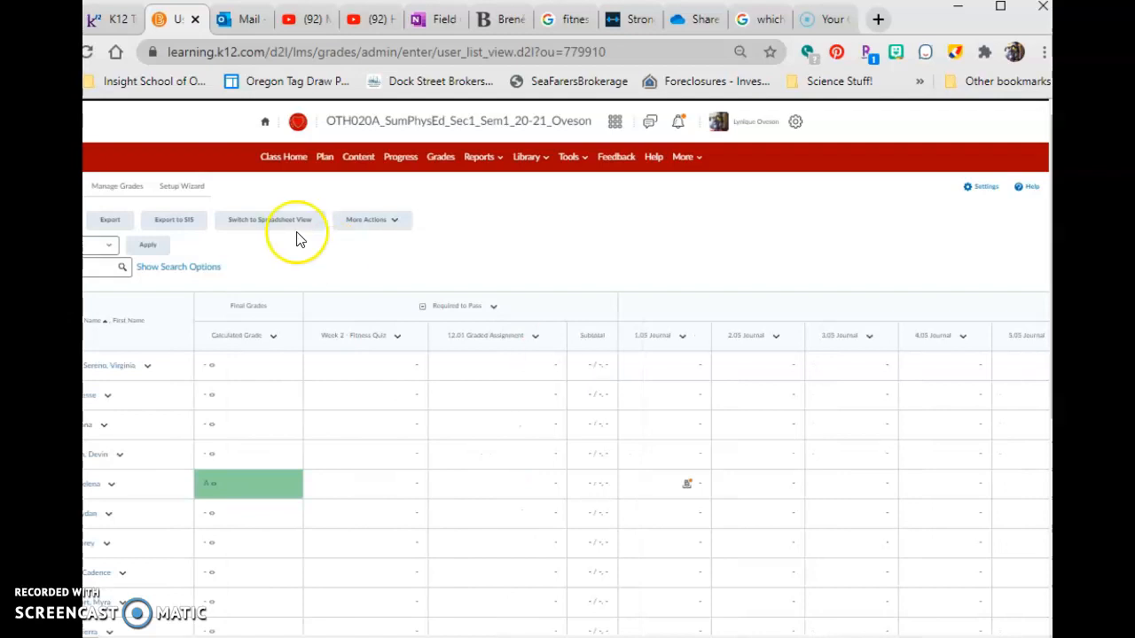
Step: Open the grade item management list and check the available actions for Test Assignment 1
click(117, 189)
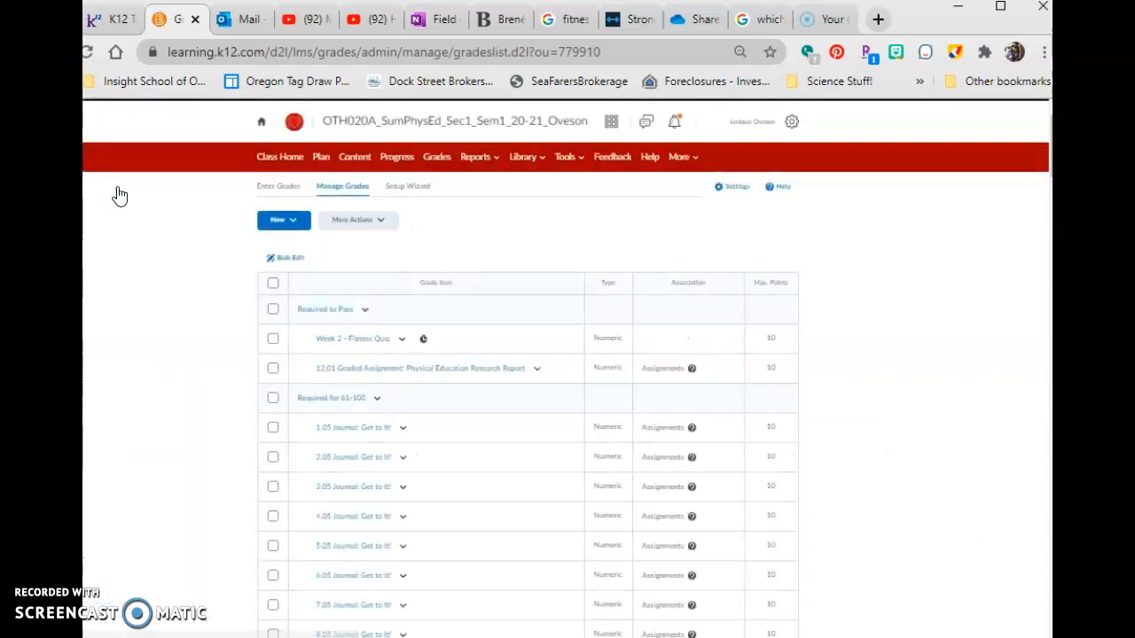
scroll(443, 391, down, 5)
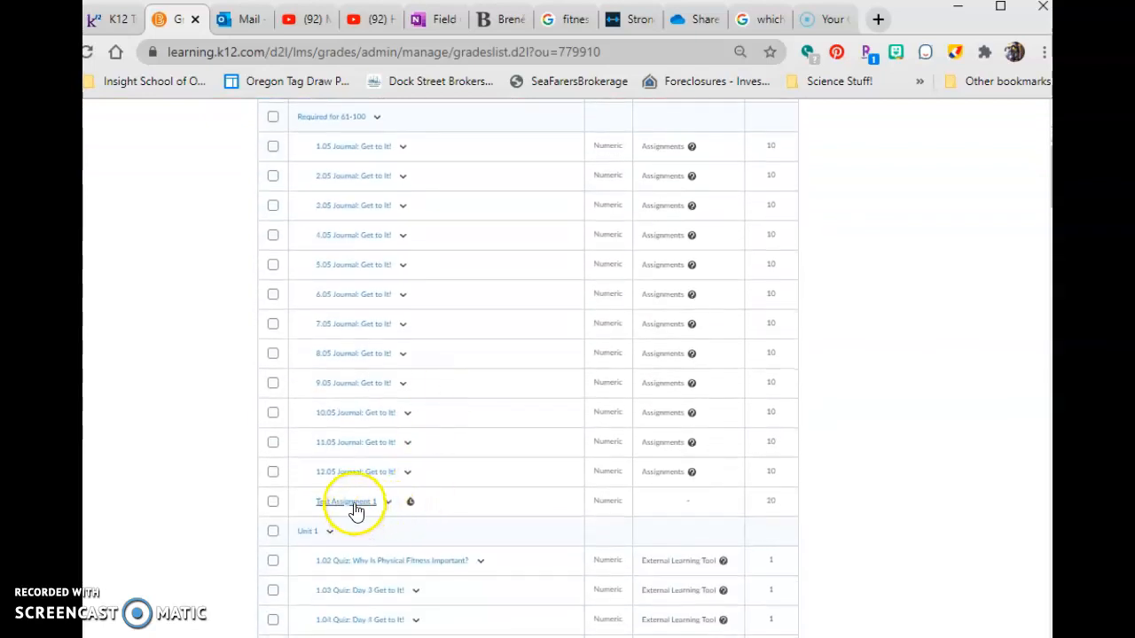
click(390, 504)
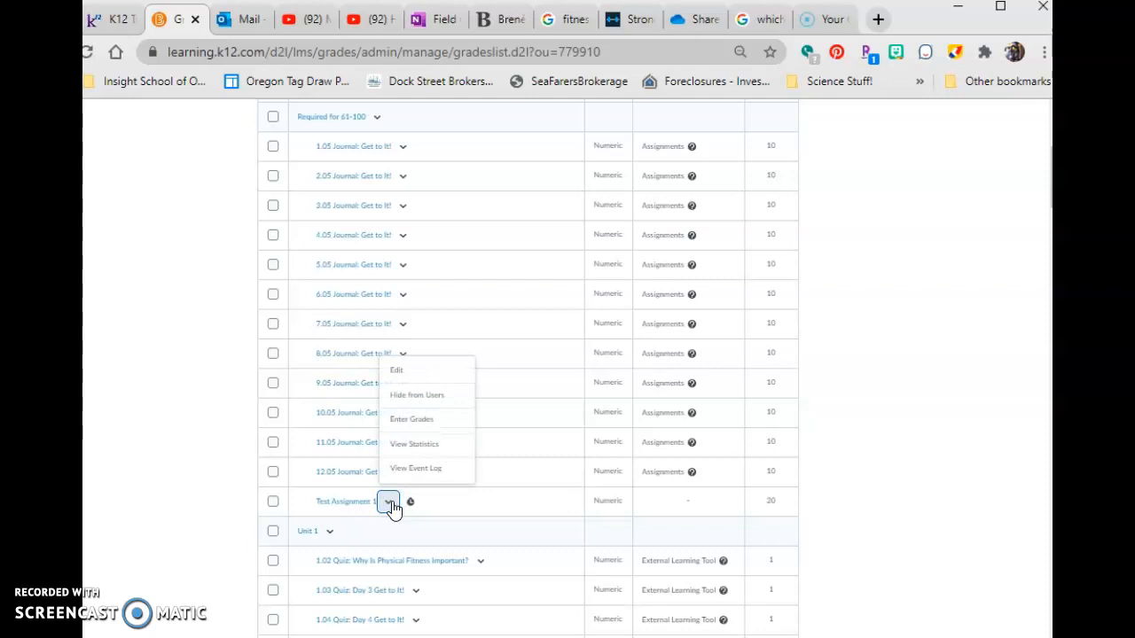
click(390, 504)
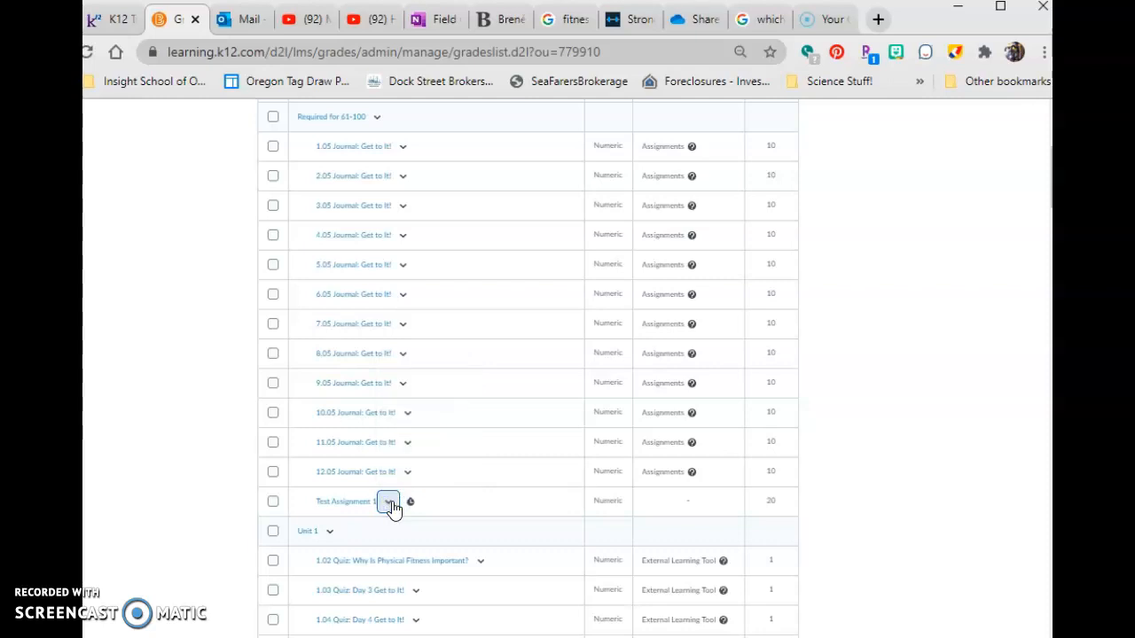
Step: Reorder the grade items so Test Assignment 1 has sort order 2 within "Required for 61-100", and save the order
scroll(393, 508, up, 3)
click(385, 173)
click(369, 203)
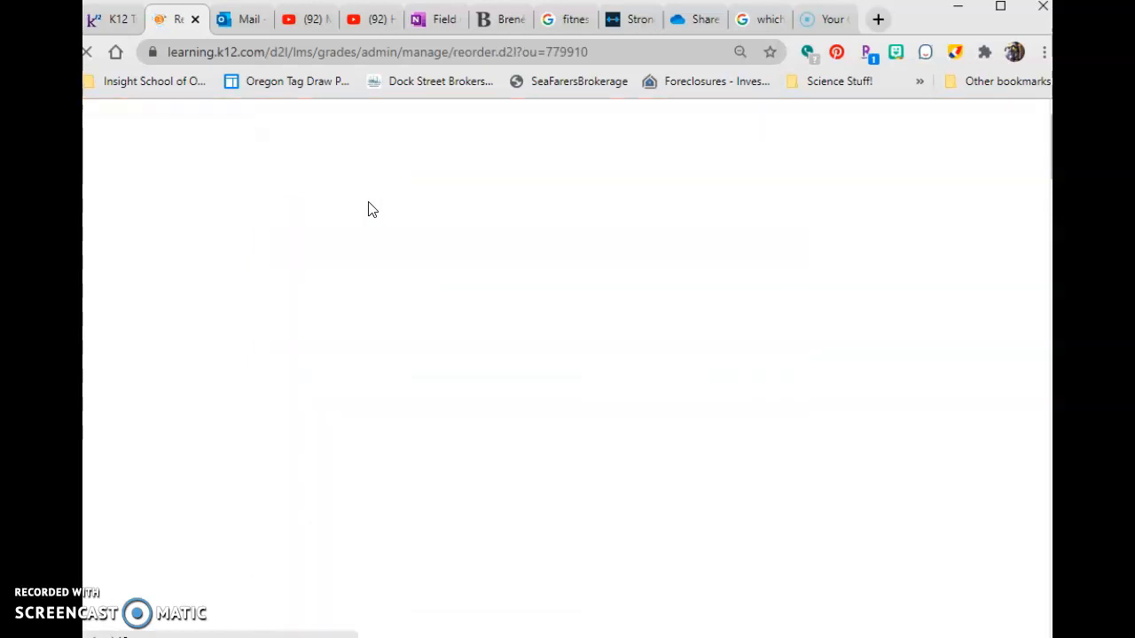
scroll(612, 456, down, 2)
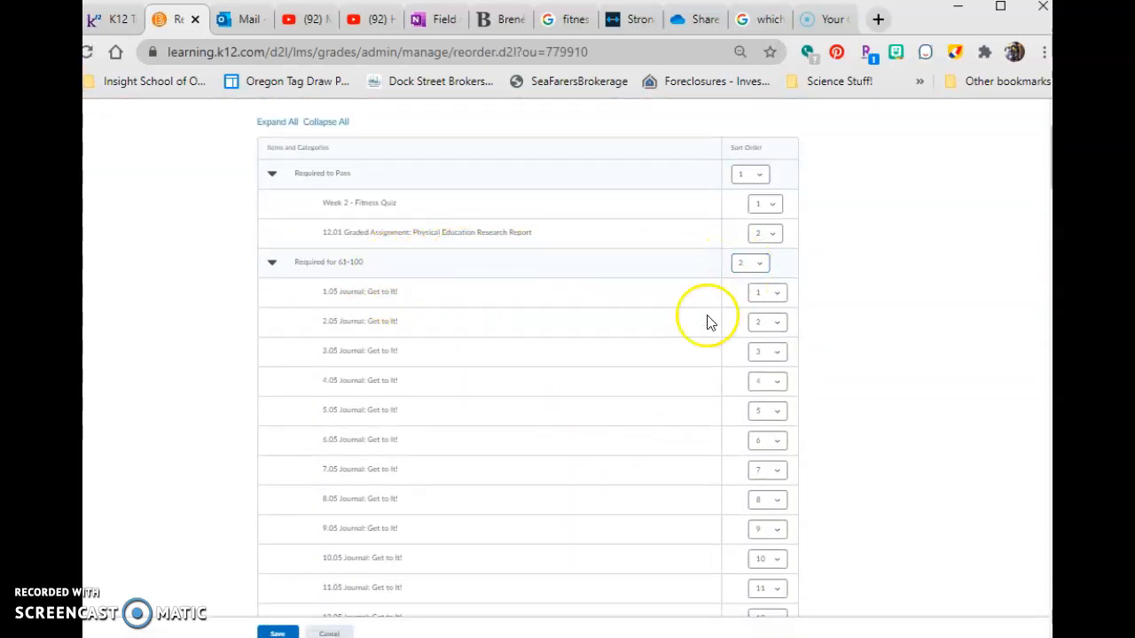
scroll(700, 337, down, 5)
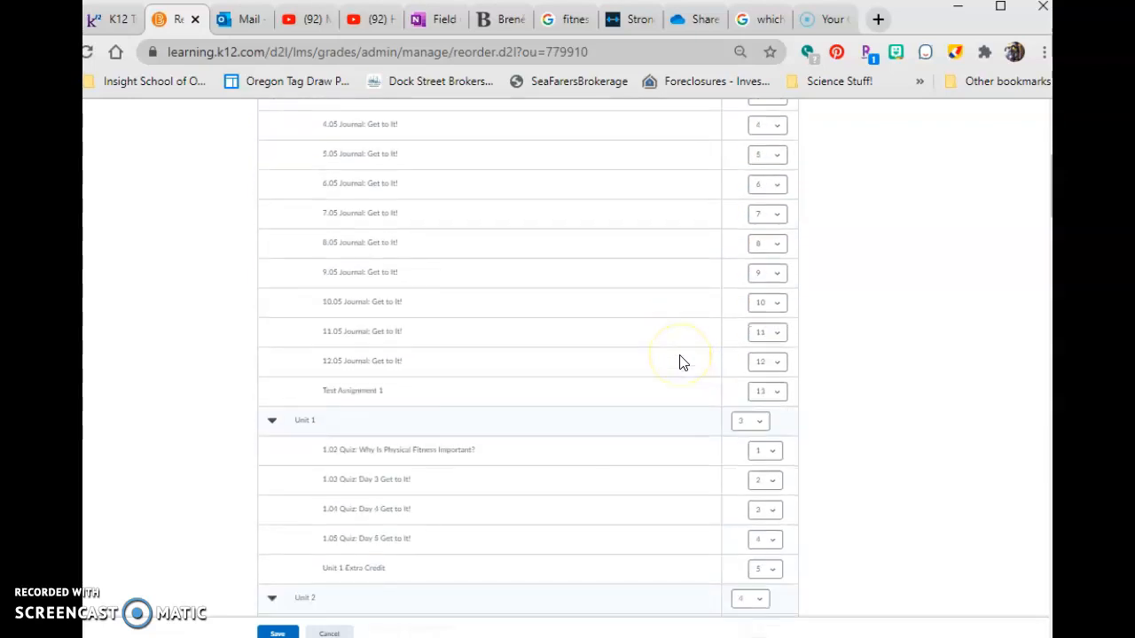
click(771, 393)
click(771, 416)
scroll(709, 464, up, 5)
scroll(709, 466, up, 2)
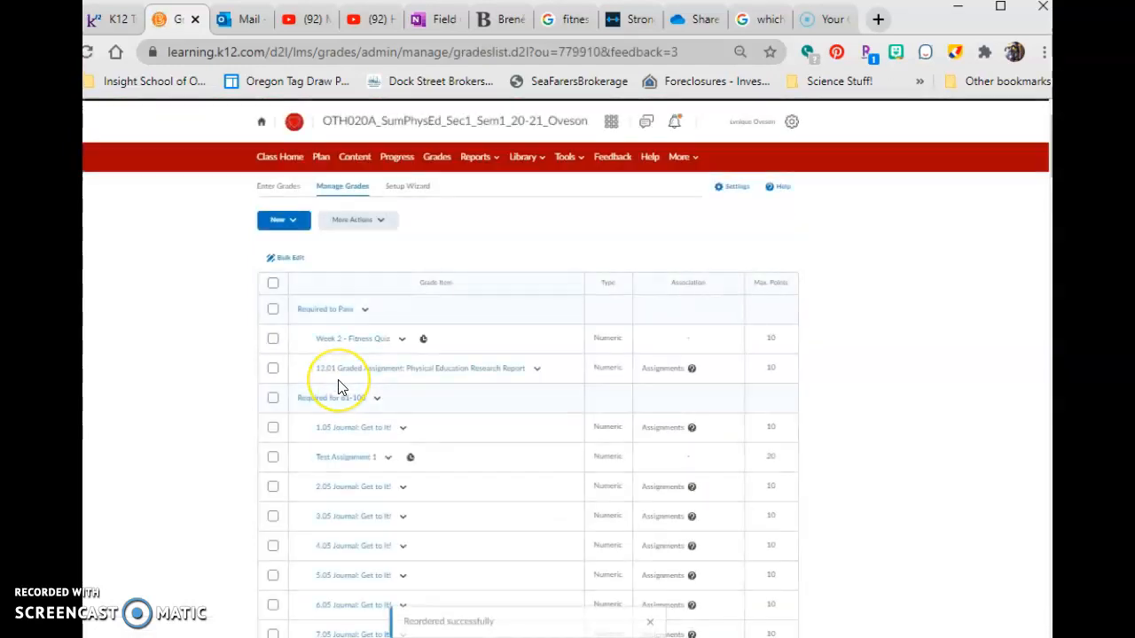
scroll(446, 405, down, 1)
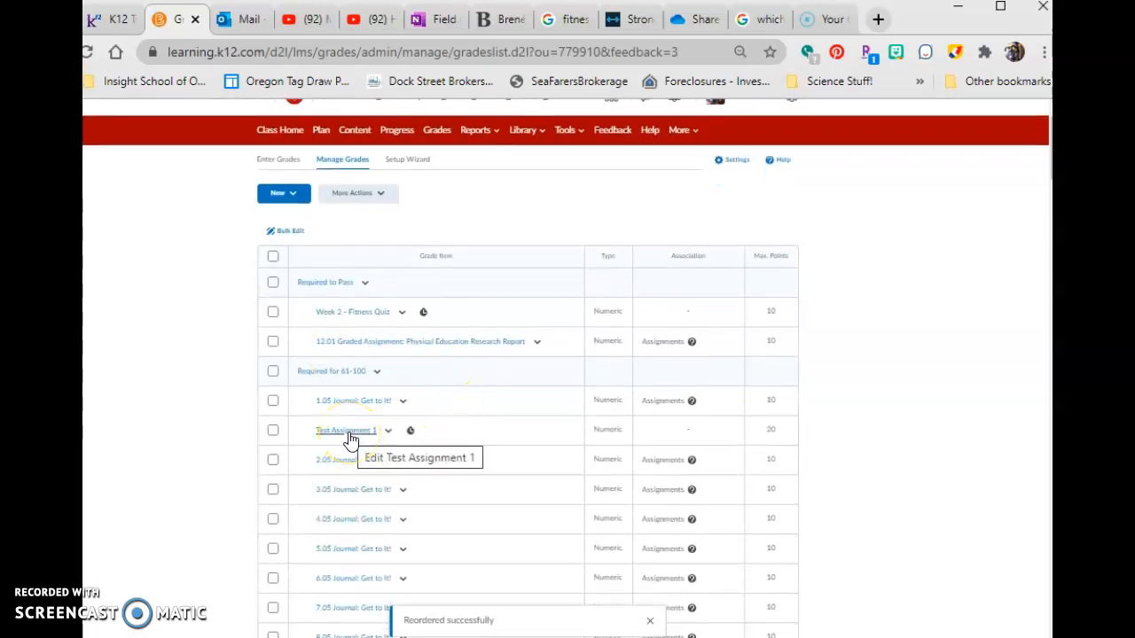
mouse_move(409, 435)
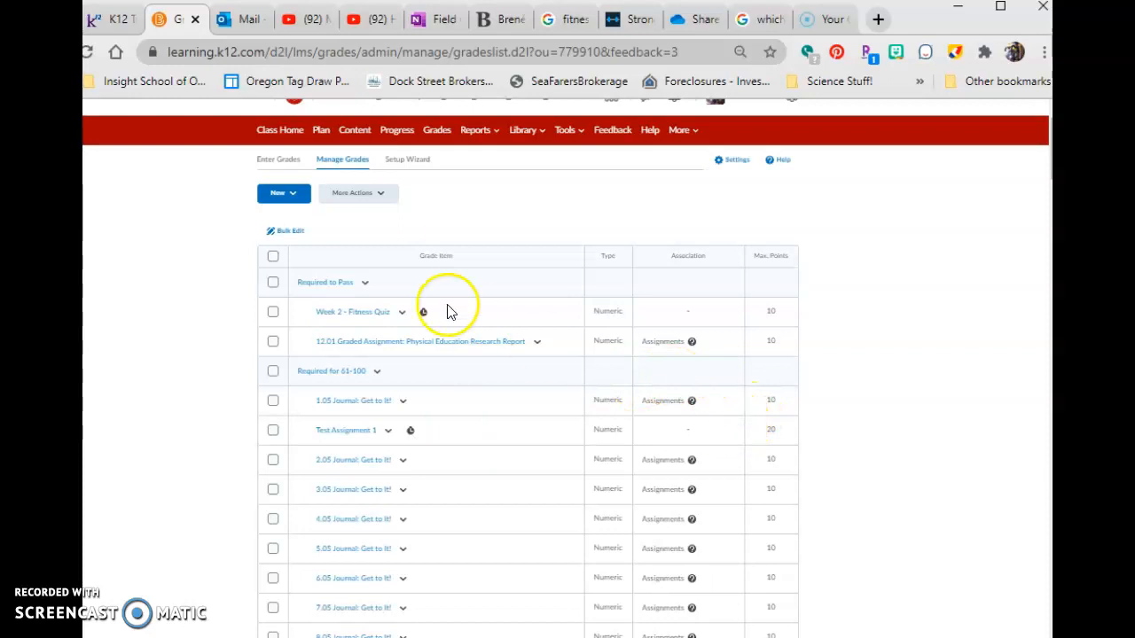
Step: Open the course's Assignments list and review the actions available for Test Assignment
scroll(446, 309, up, 1)
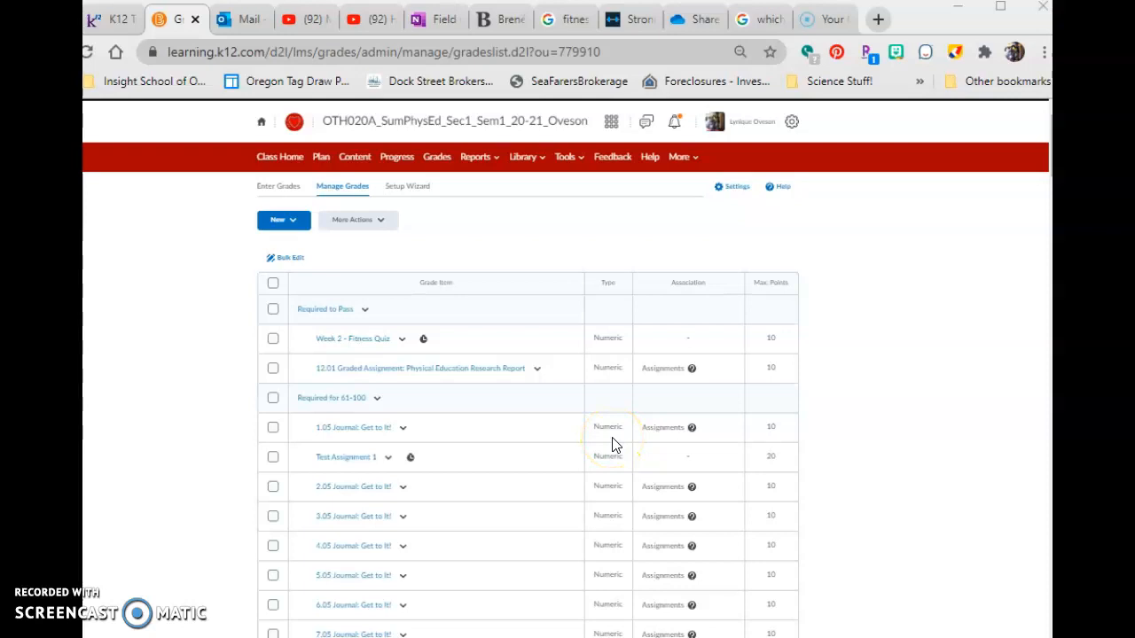
click(565, 166)
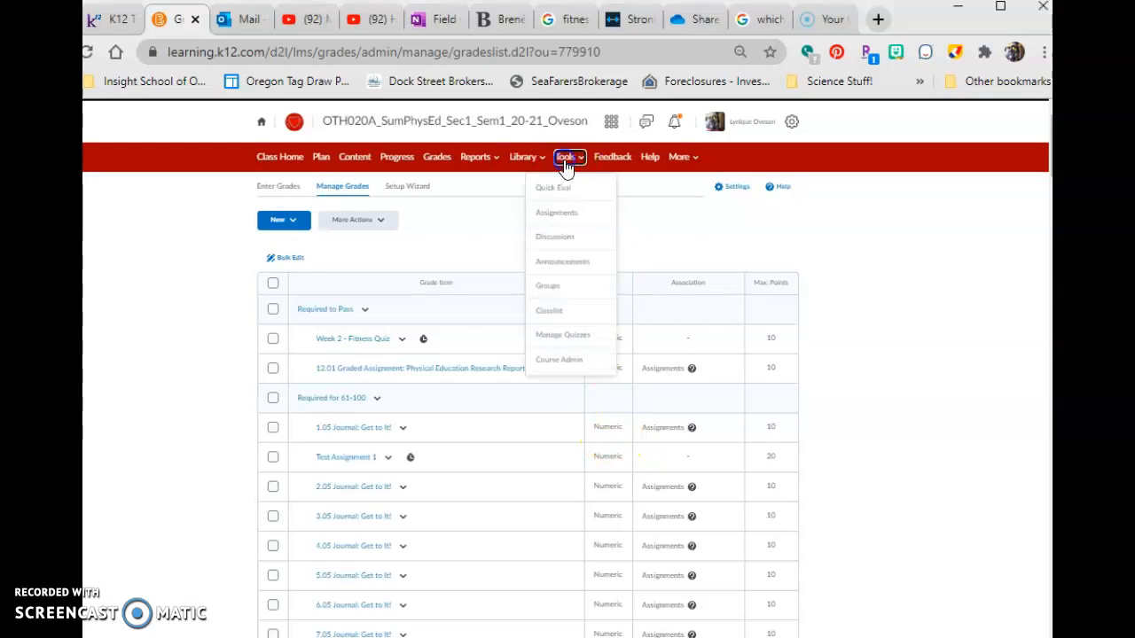
click(572, 213)
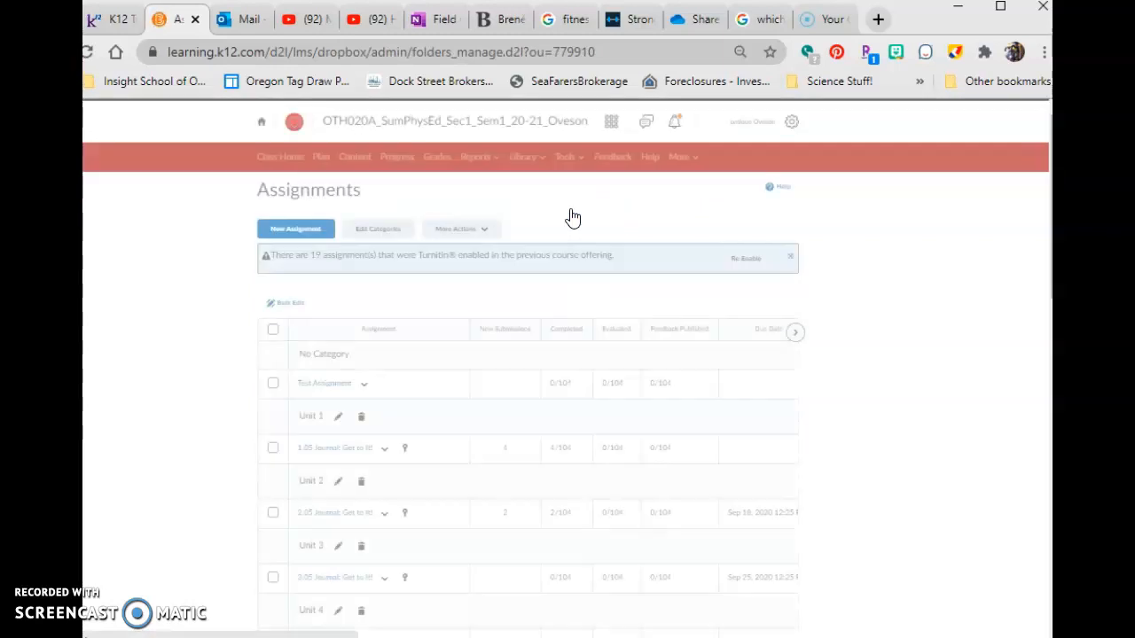
scroll(535, 350, down, 2)
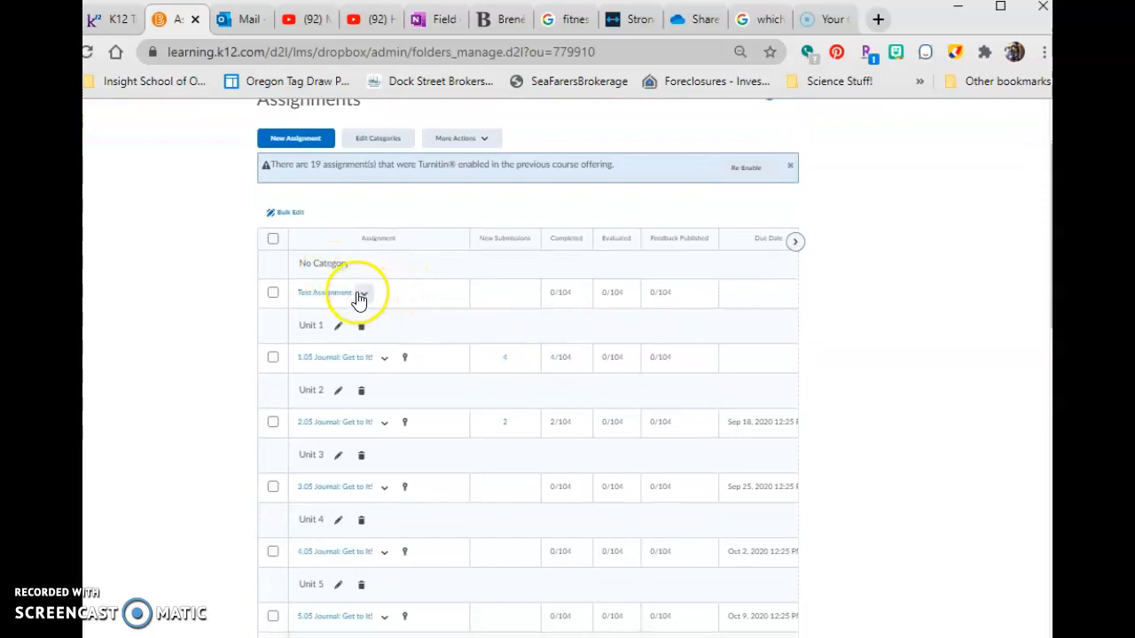
click(361, 295)
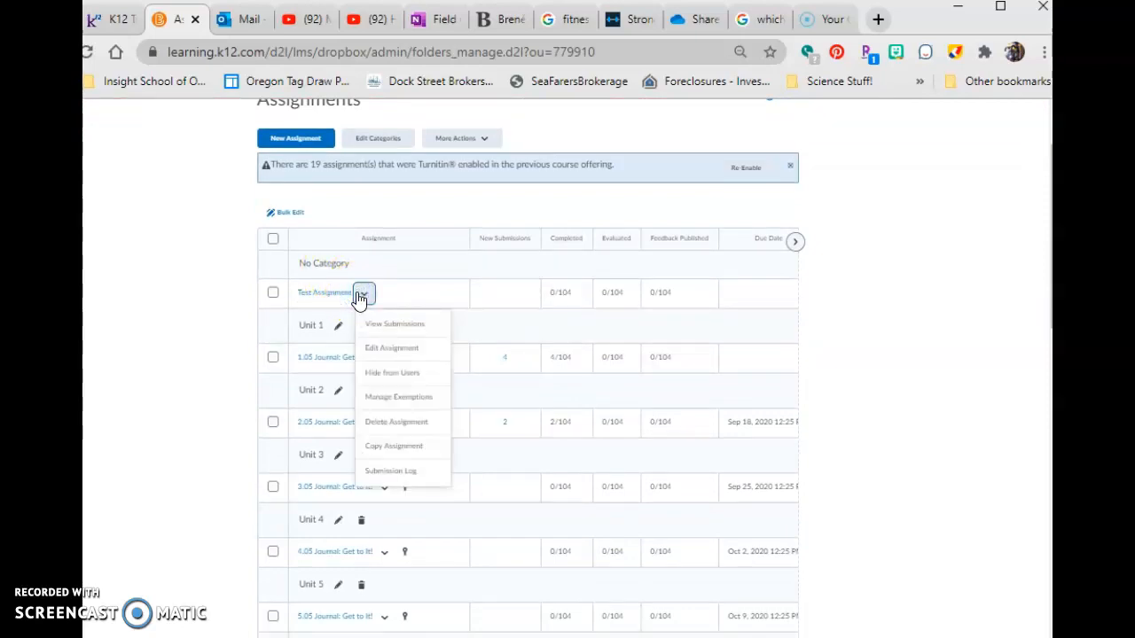
click(401, 351)
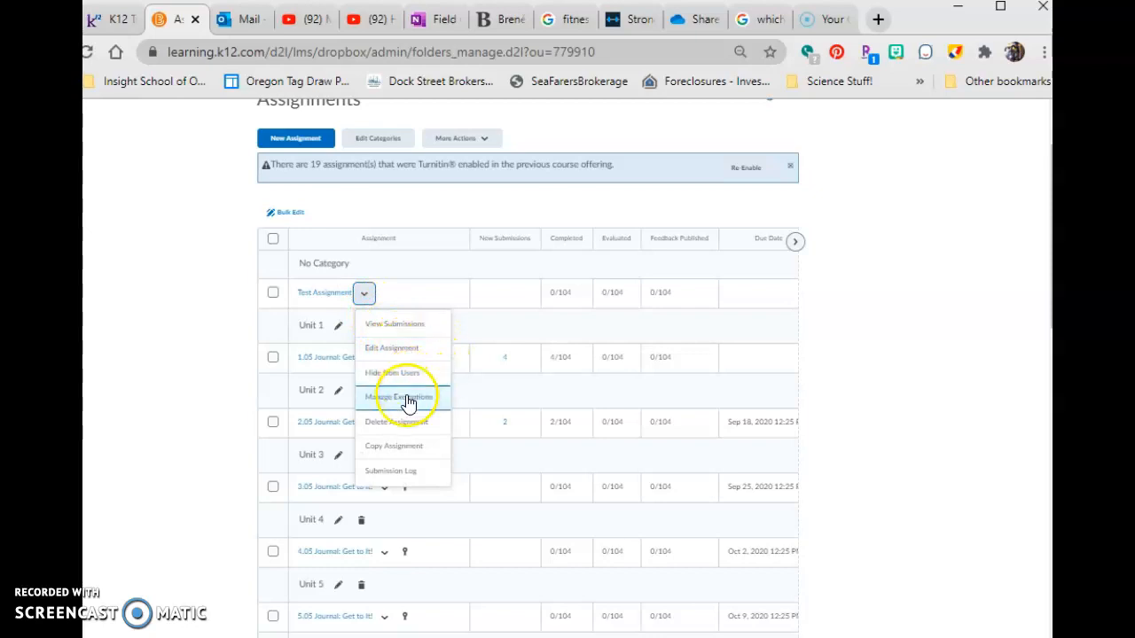
click(396, 260)
scroll(396, 257, up, 1)
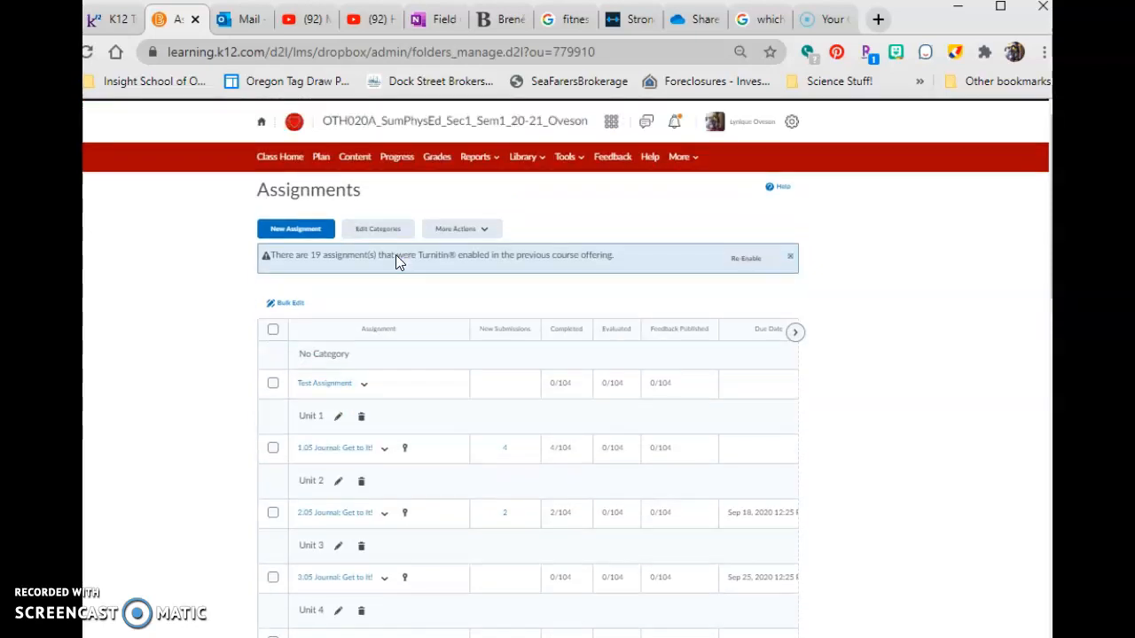
Step: Select all assignments in the list and open them for bulk editing
click(272, 329)
click(288, 305)
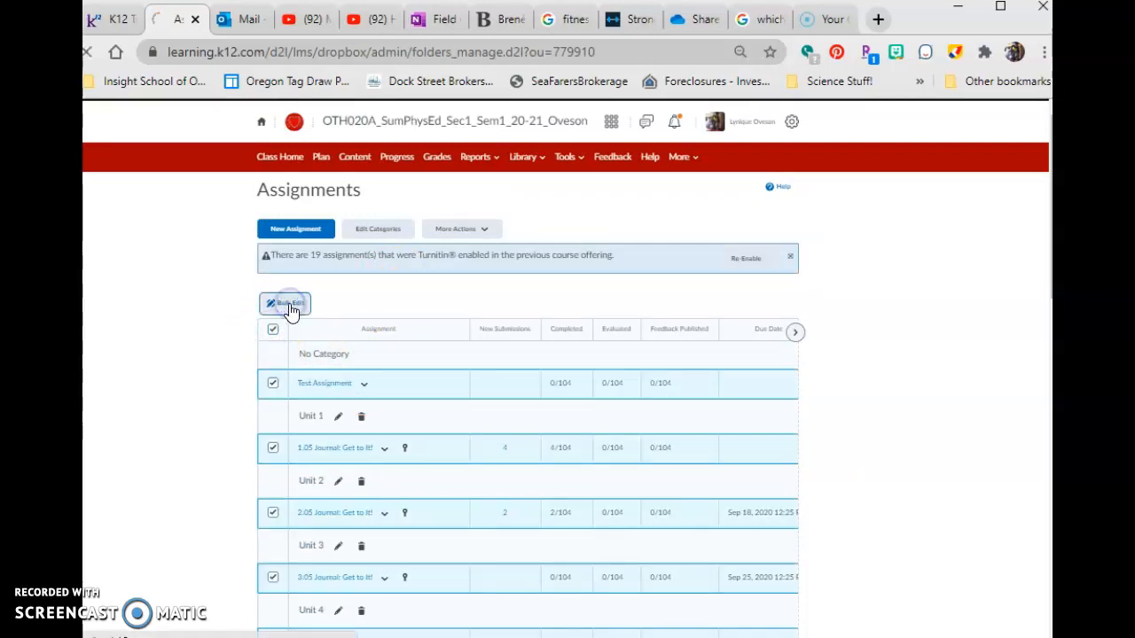